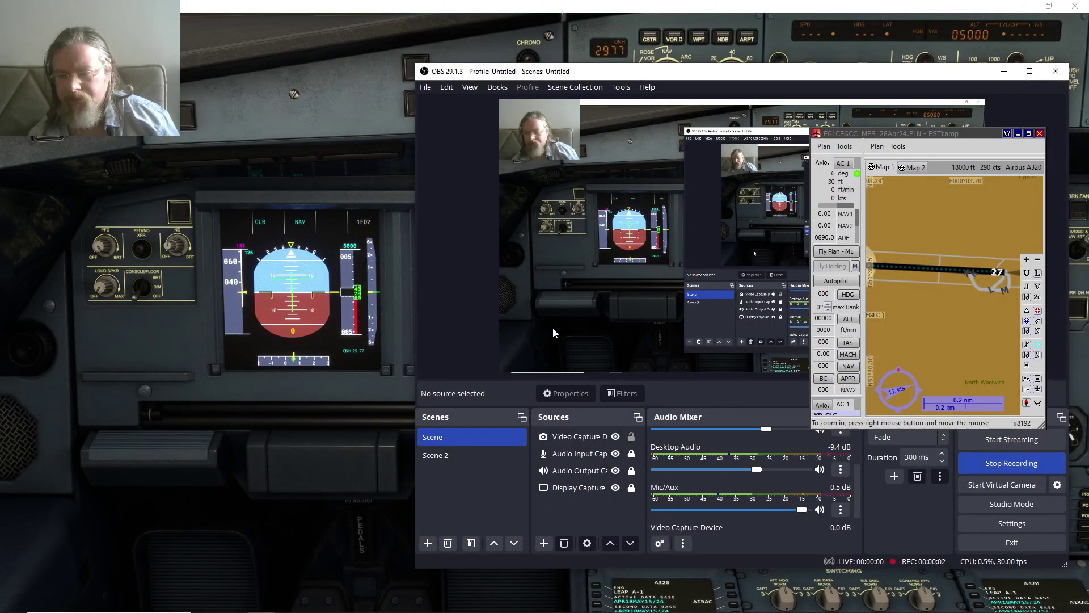
Step: Show the A320 cockpit and recentre the FSTramp map on London City
key("alt+Tab")
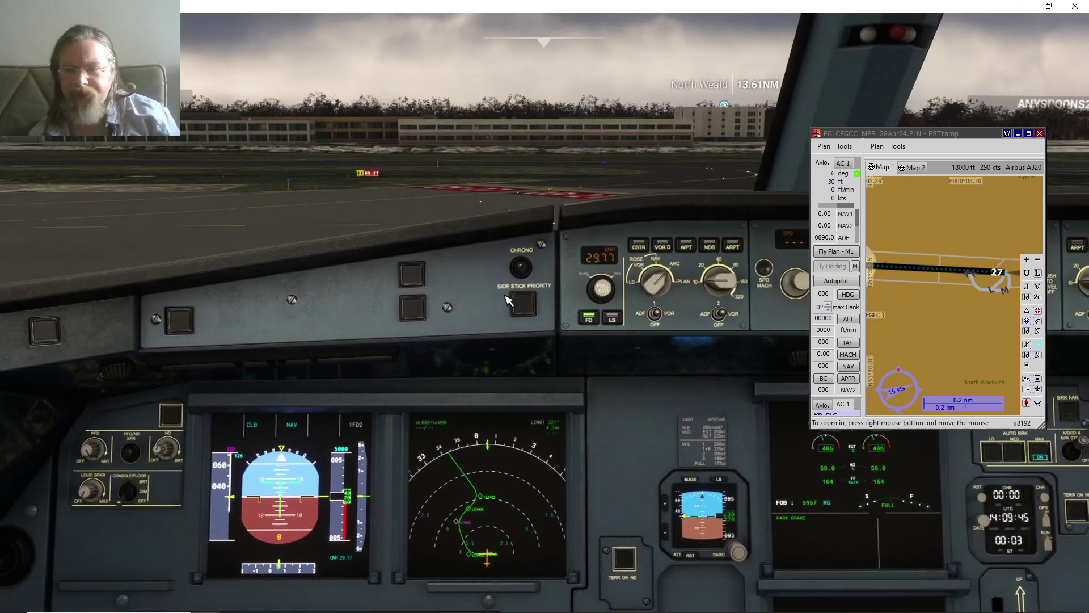
left_click(1039, 407)
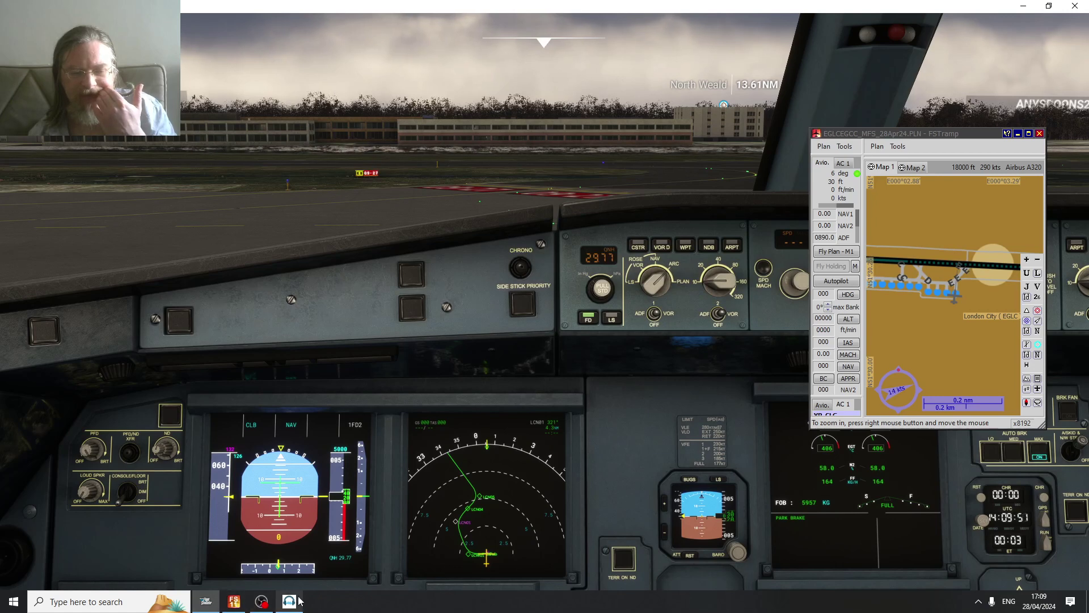
Step: Tune COM1 to London City ATIS 136.35 and listen to information Golf
left_click(290, 601)
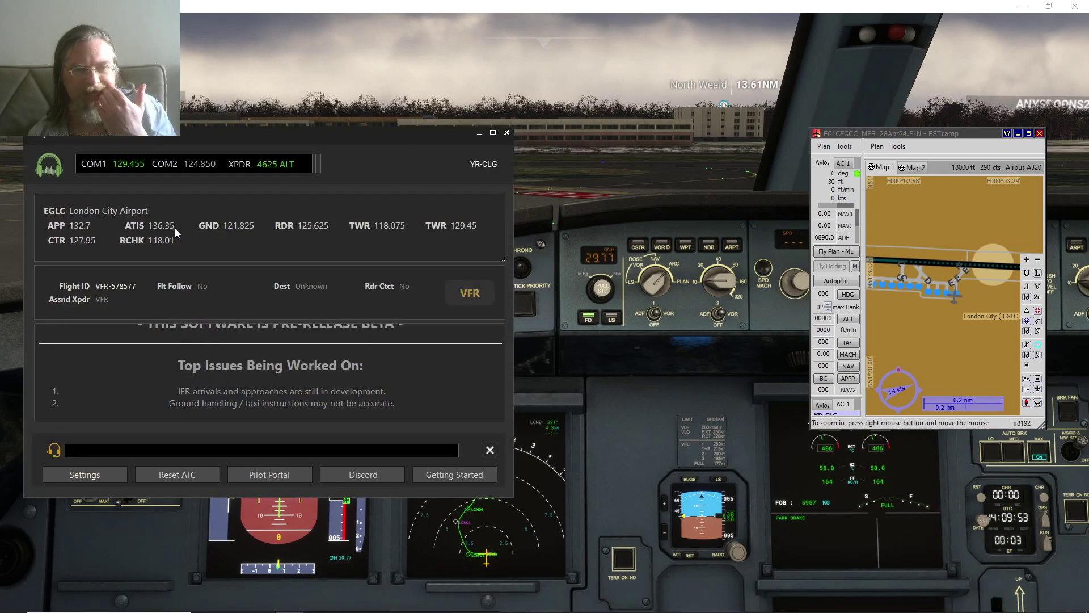
left_click(160, 225)
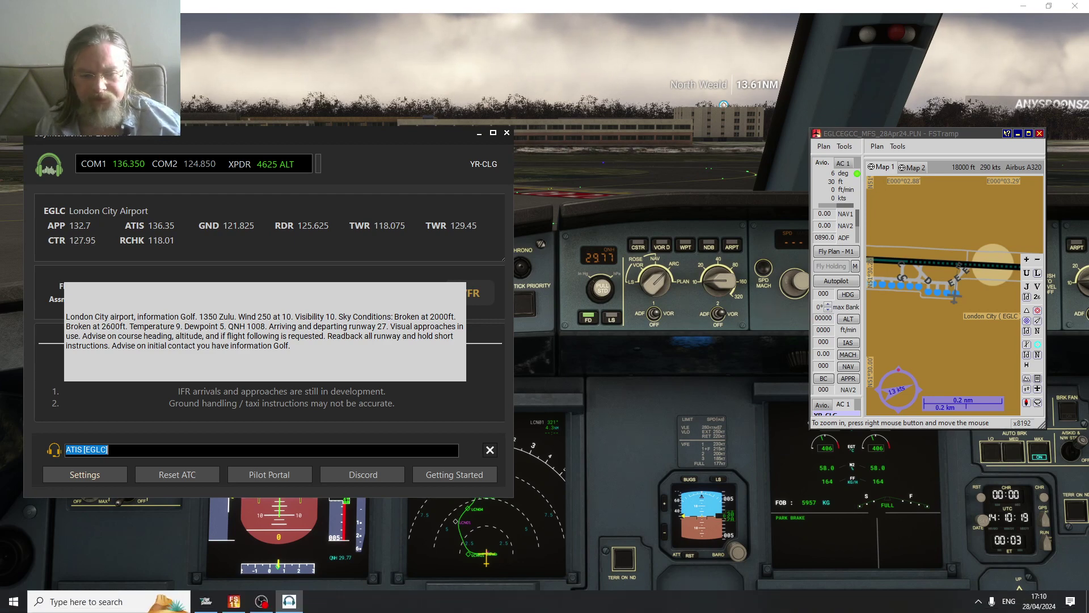
left_click(261, 602)
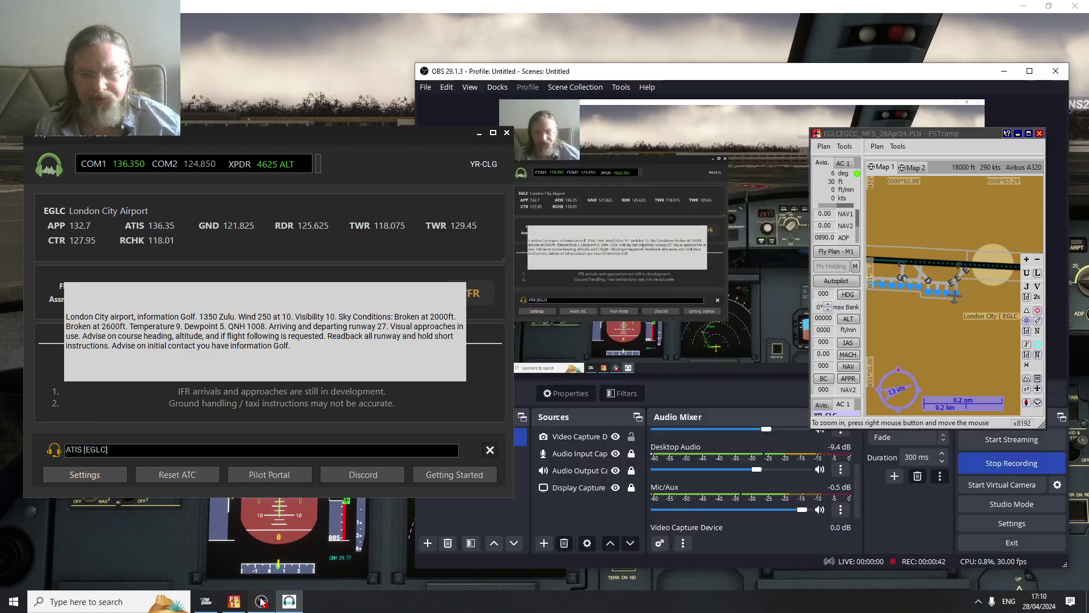
left_click(262, 602)
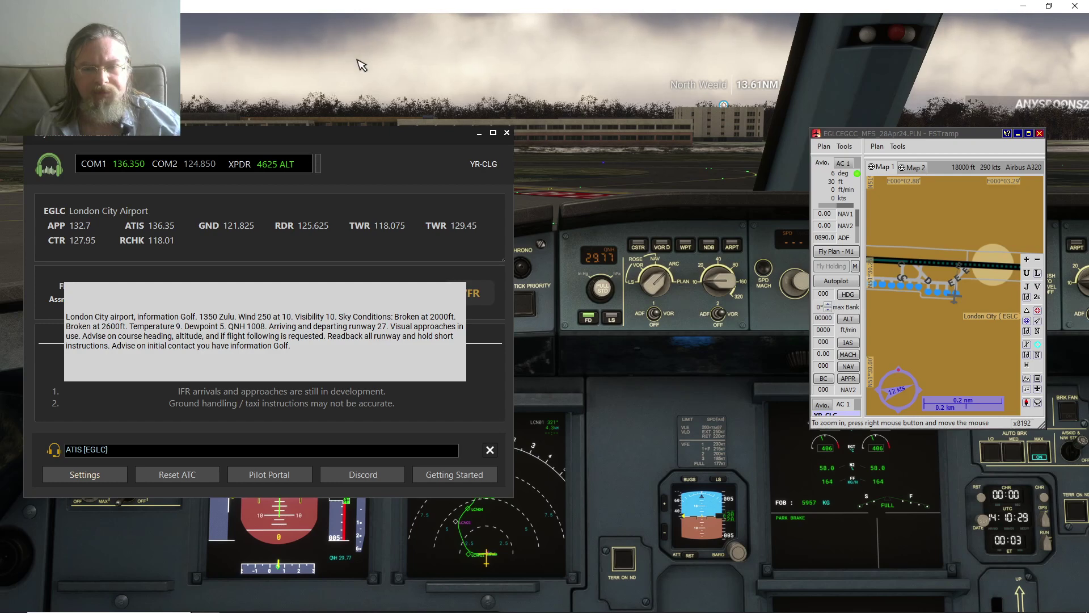
Step: Tune COM1 to City Ground on 121.825
key("ctrl+space")
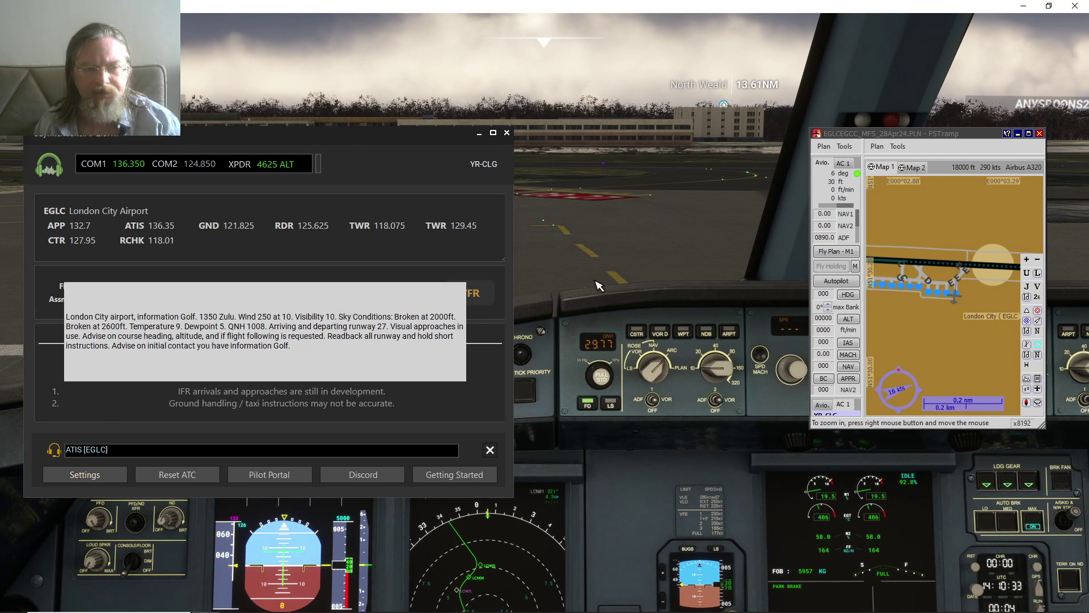
left_click(281, 449)
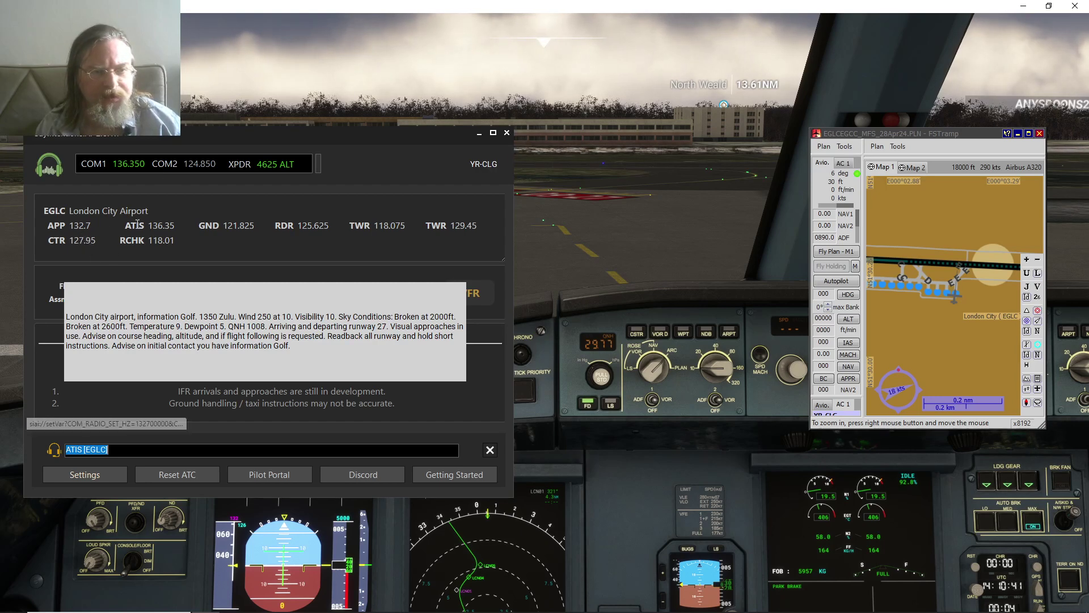
left_click(237, 227)
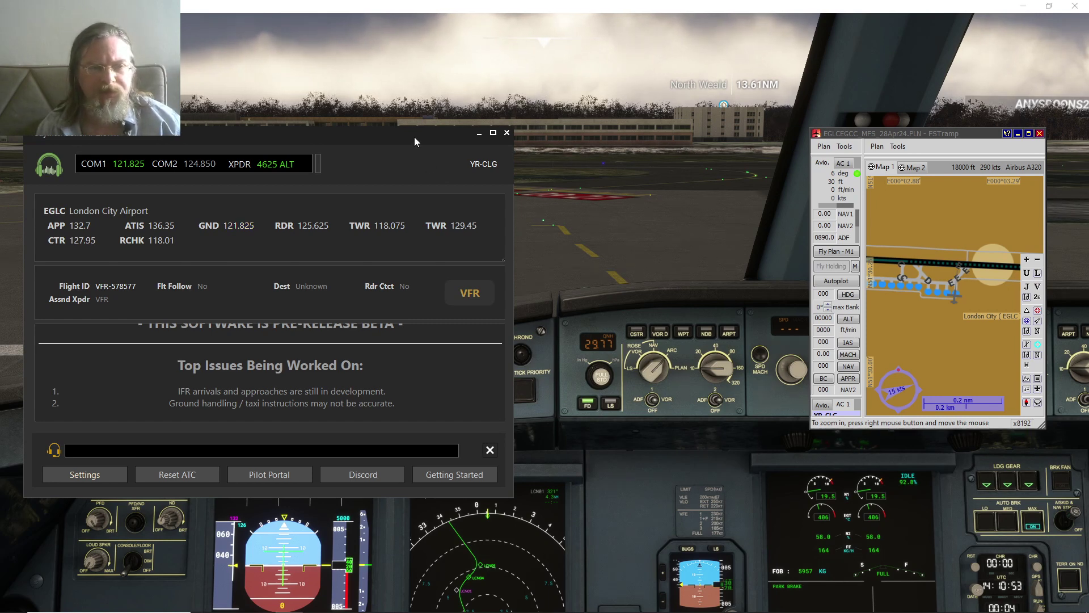
Step: Send City Ground the IFR-to-Manchester request with Golf; they reply a clearance is coming
left_click_drag(414, 138, 418, 137)
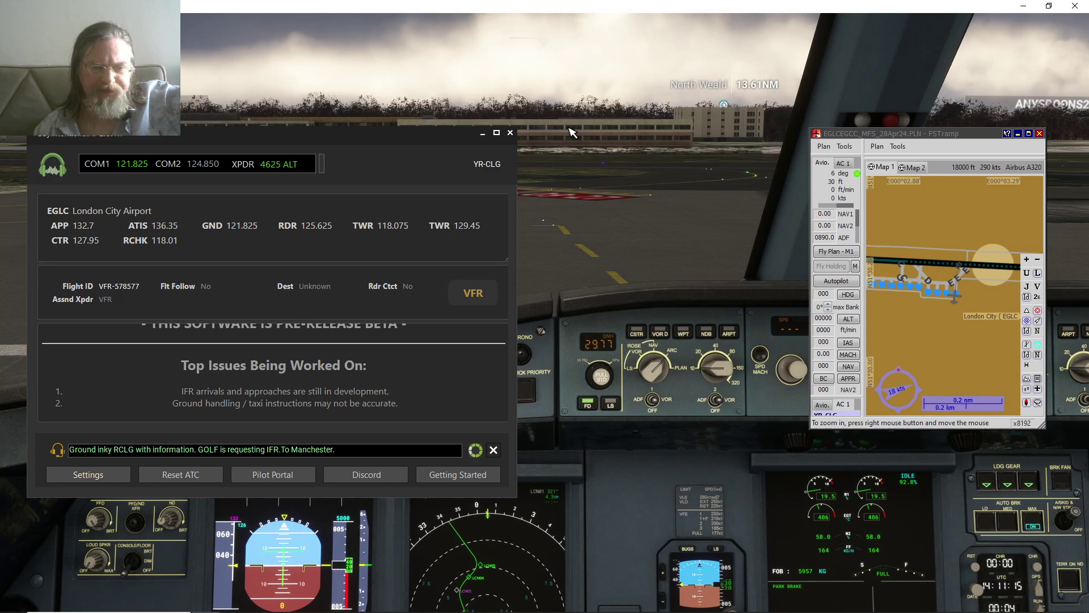
left_click(1018, 134)
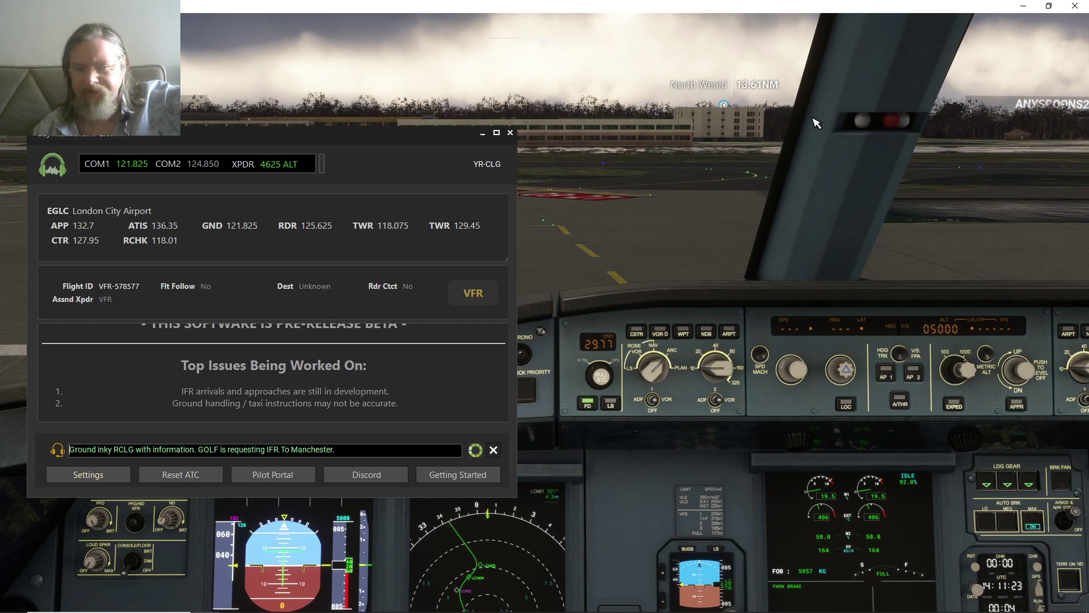
key("Return")
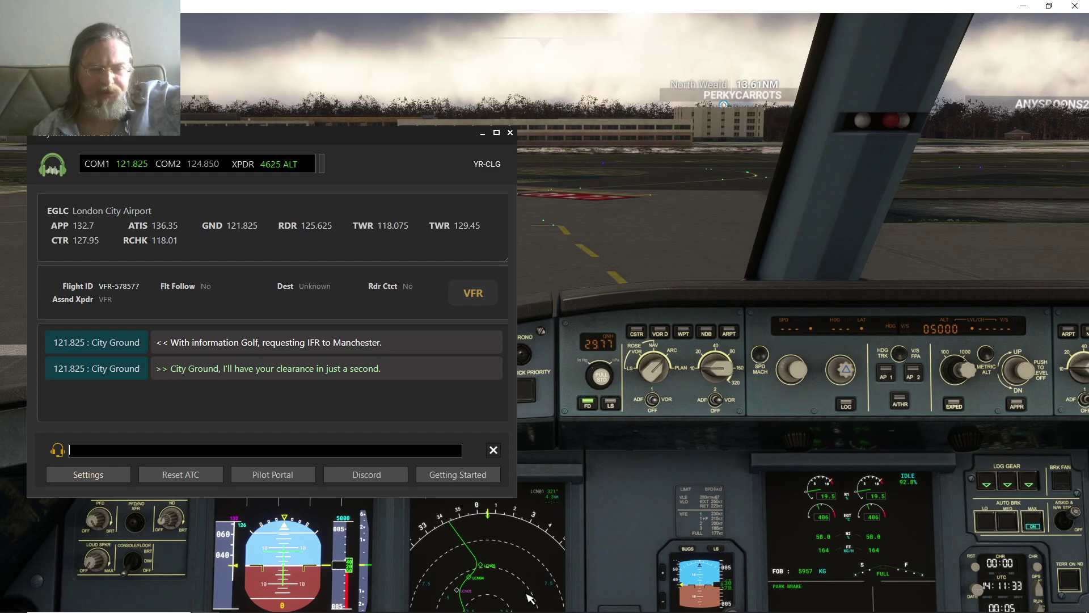
key("super")
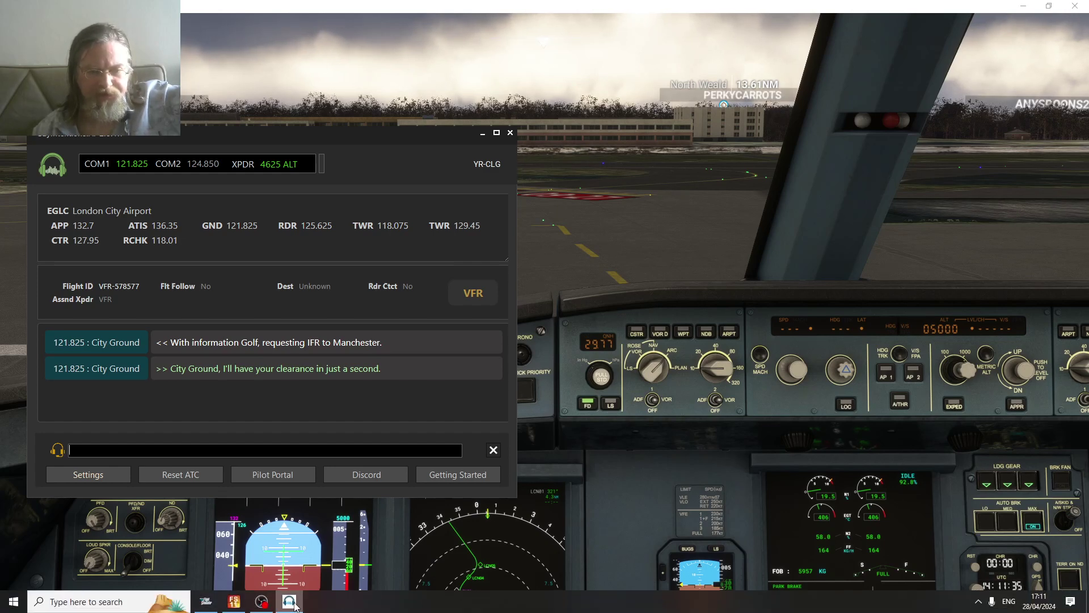
left_click(292, 602)
left_click(292, 601)
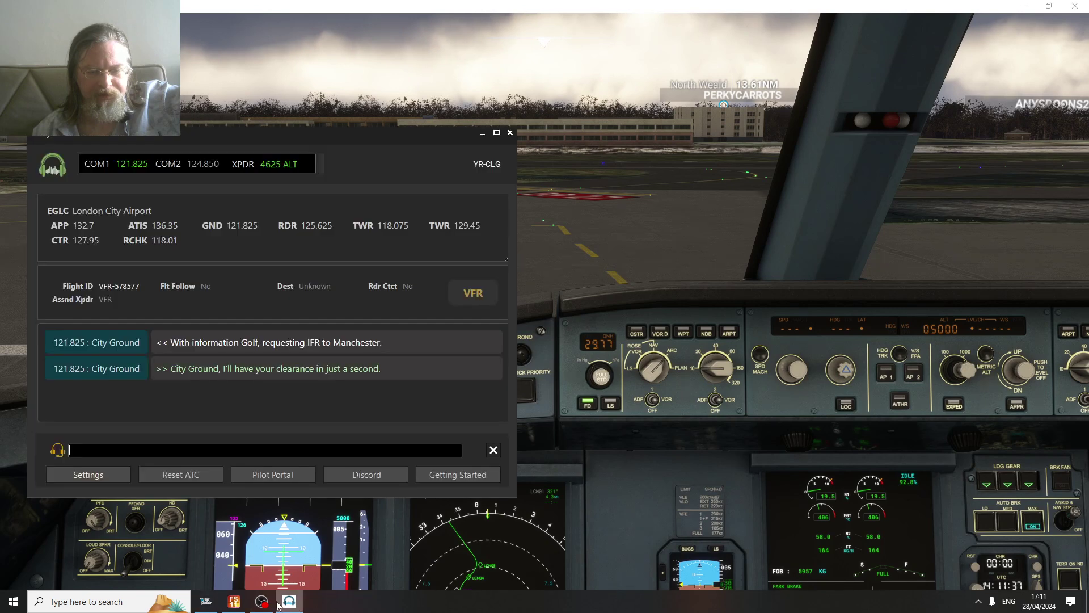
left_click(264, 601)
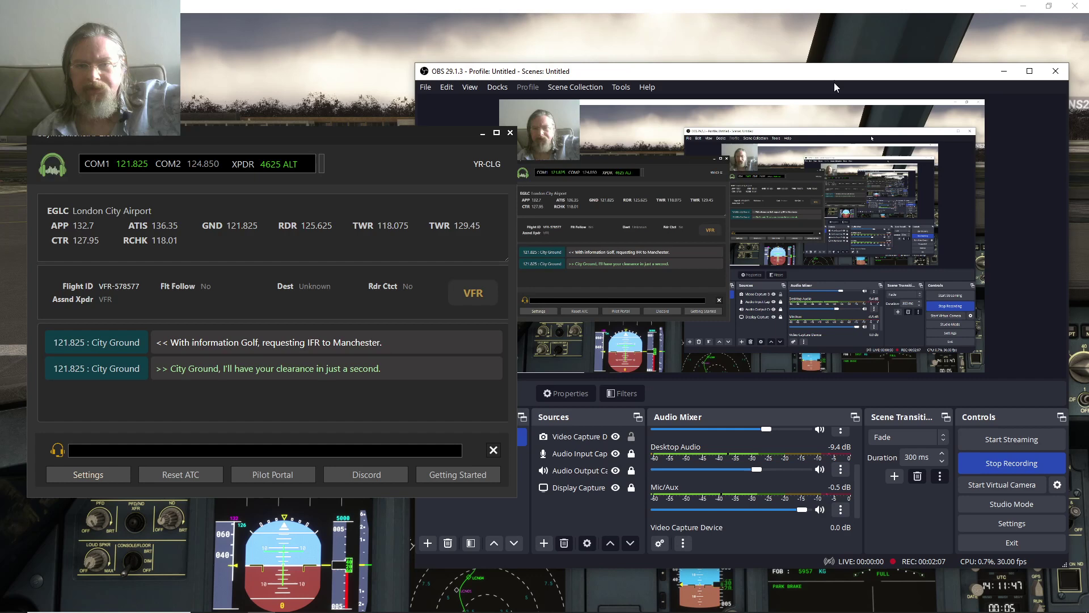
Step: Switch the baro display to hectopascals (1008) and enlarge the SayIntentions window
left_click(1003, 71)
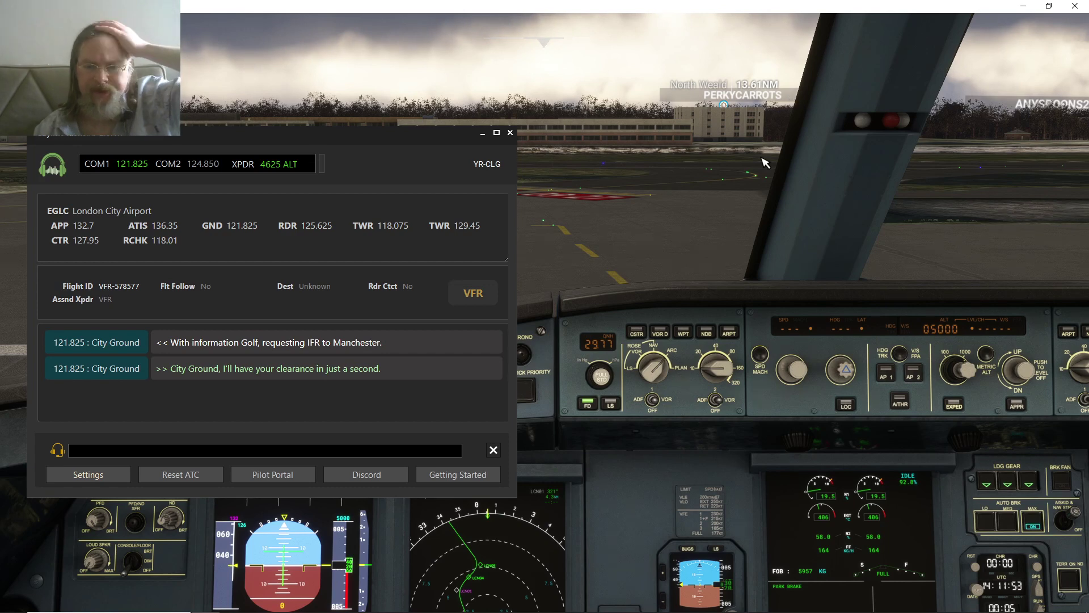
left_click(598, 378)
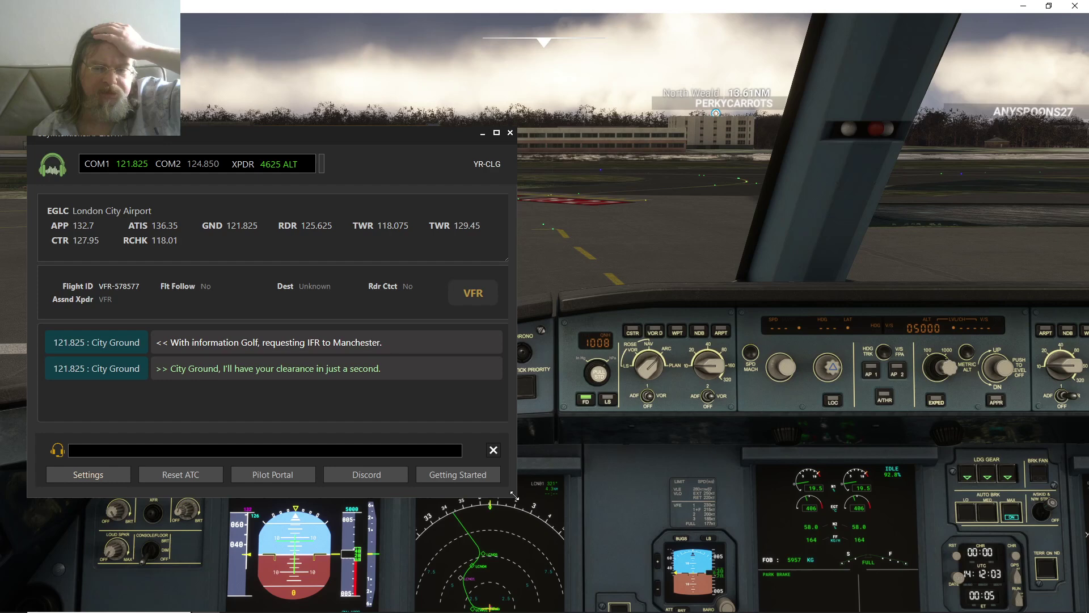
left_click_drag(513, 494, 529, 504)
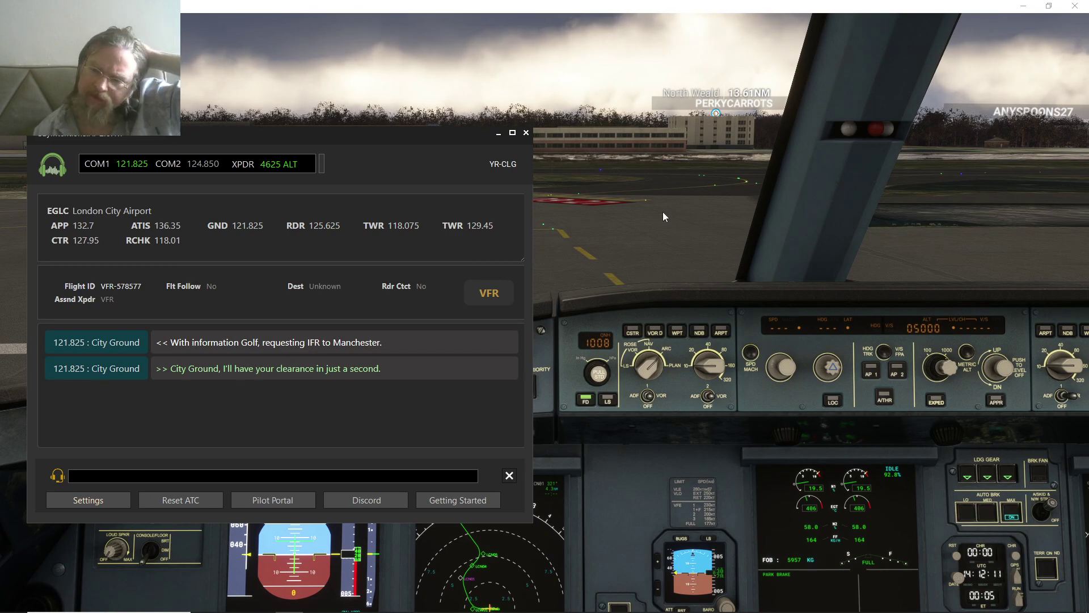
right_click(732, 319)
mouse_move(732, 320)
left_mouse_down()
mouse_move(735, 222)
mouse_move(604, 167)
left_mouse_up()
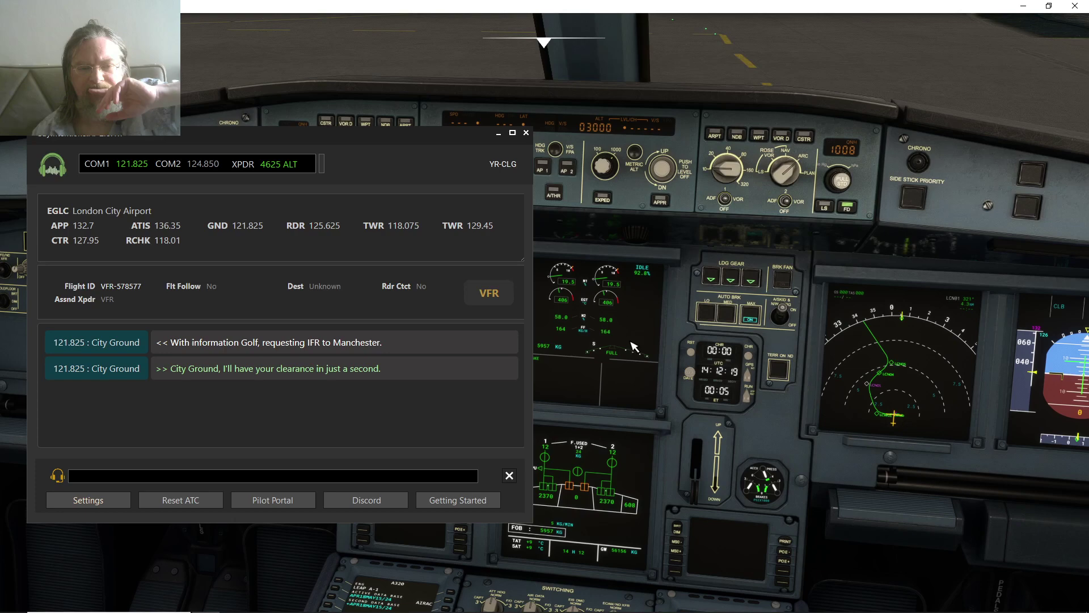
Step: Set the pedestal flood light to full brightness and move the ATC window right
left_click_drag(625, 360, 625, 170)
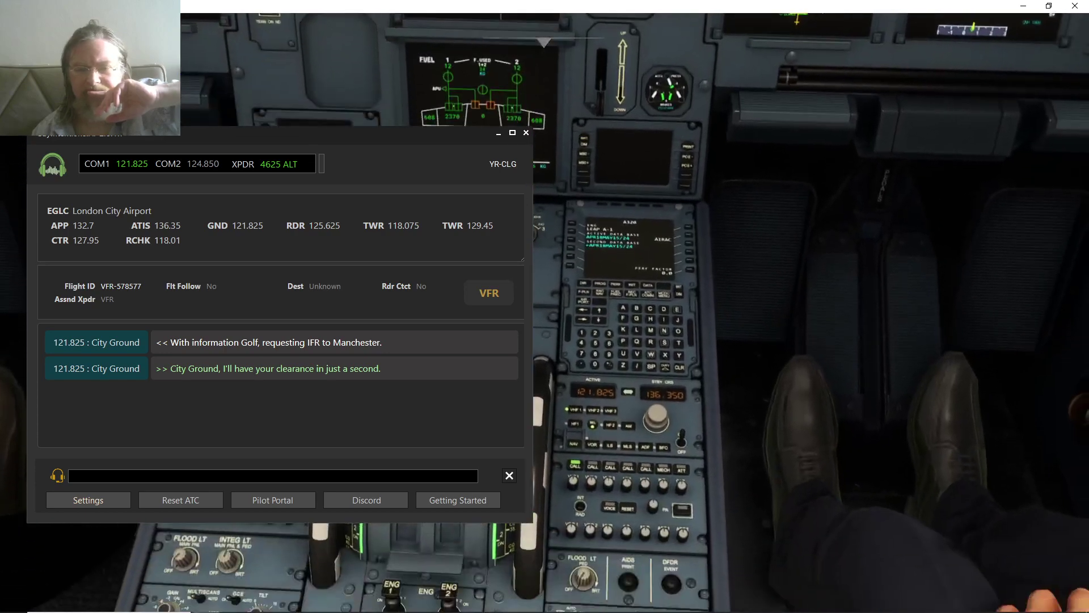
left_click_drag(635, 431, 634, 336)
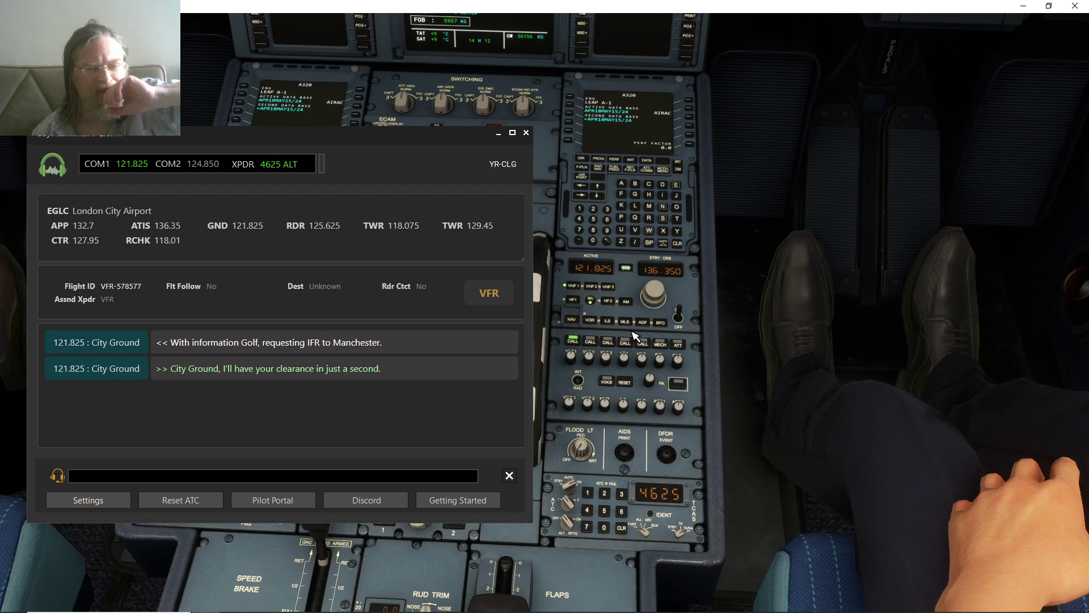
left_click(584, 449)
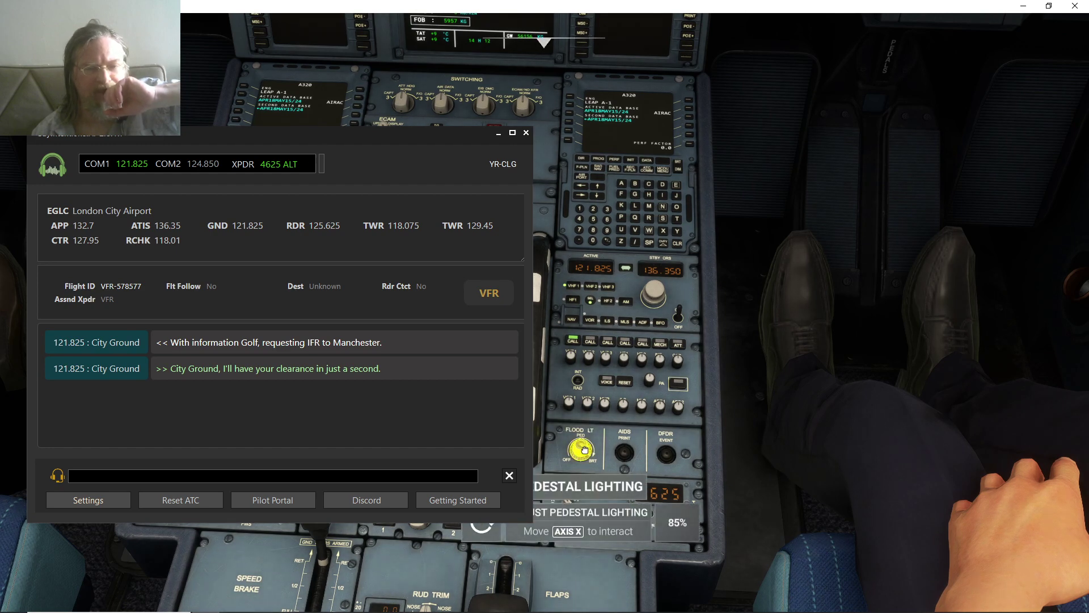
left_click(584, 448)
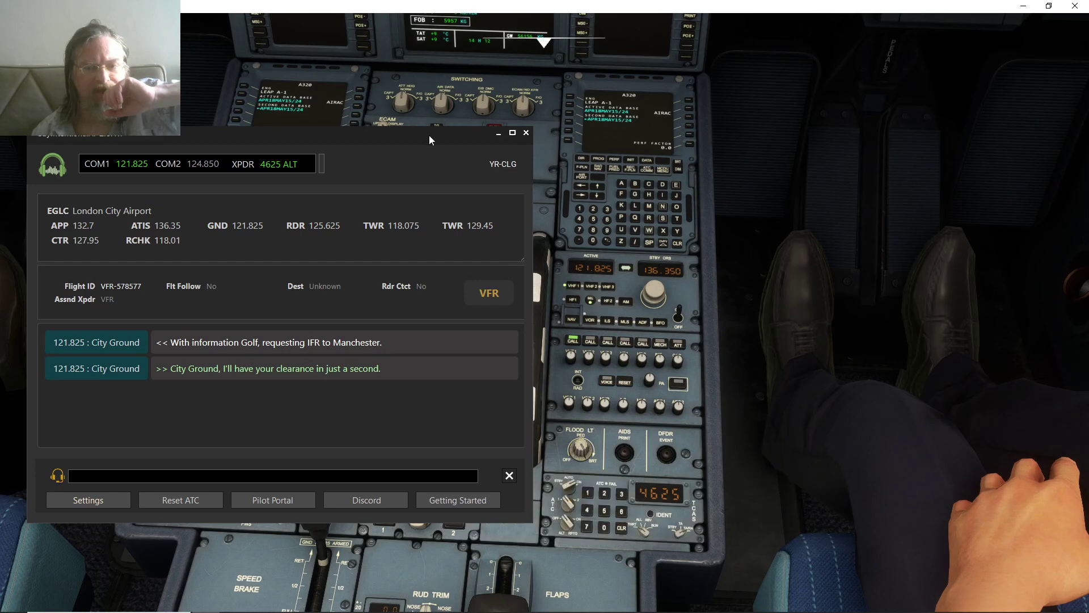
left_click_drag(429, 135, 1027, 206)
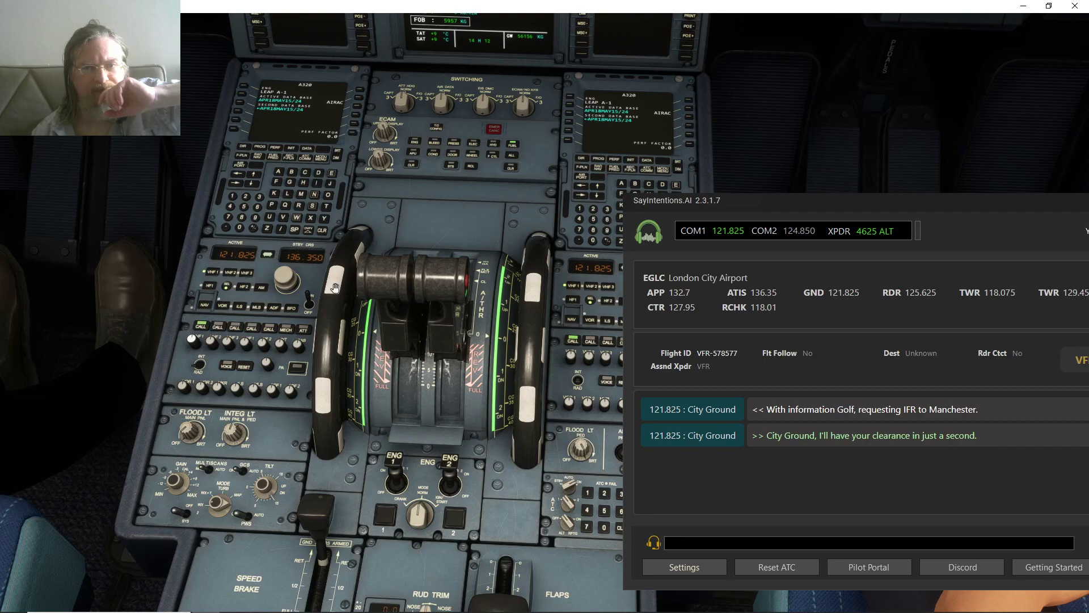
scroll(392, 226, "up", 3)
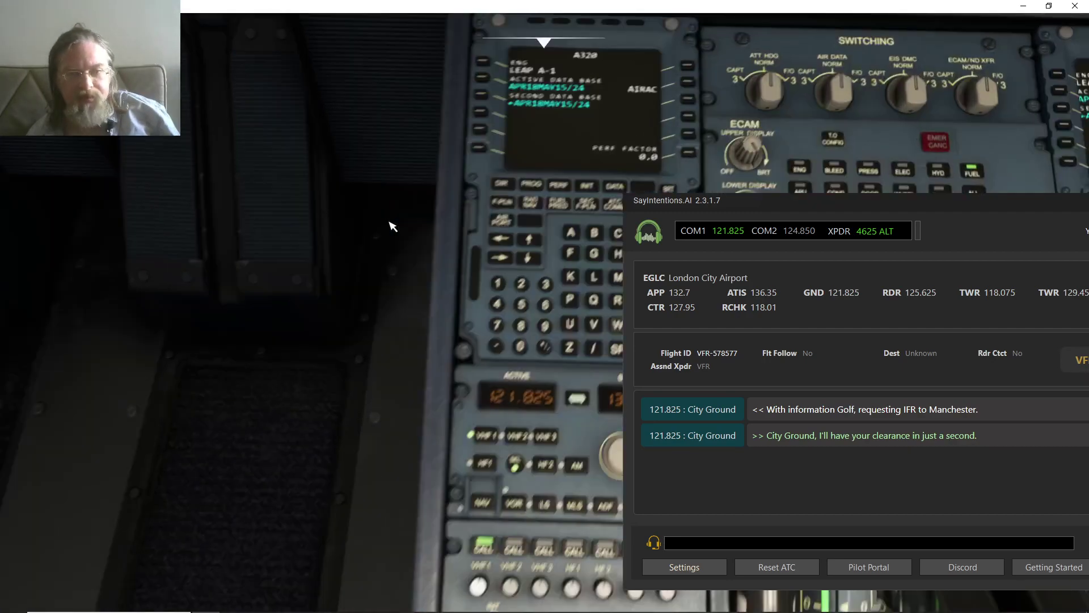
scroll(393, 225, "up", 3)
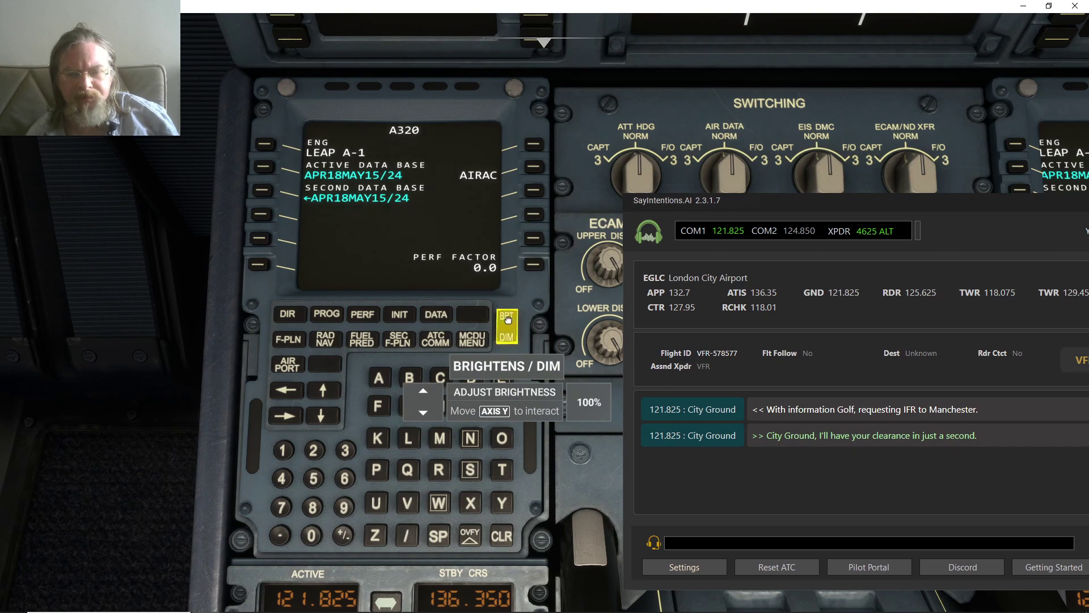
Step: Show the MCDU flight plan page and look over the instrument panel
left_click(288, 339)
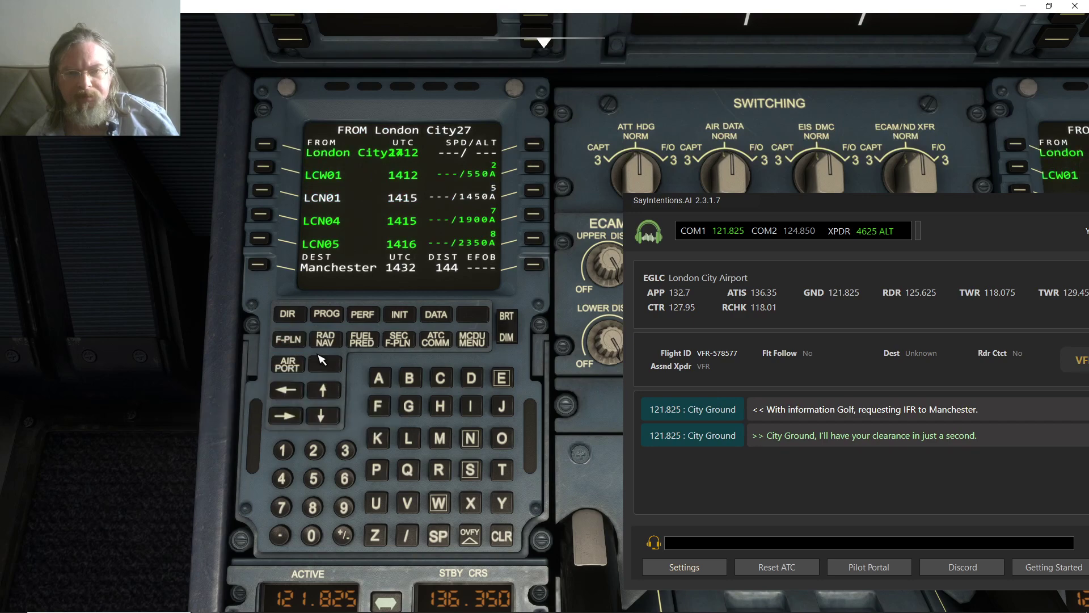
key("f")
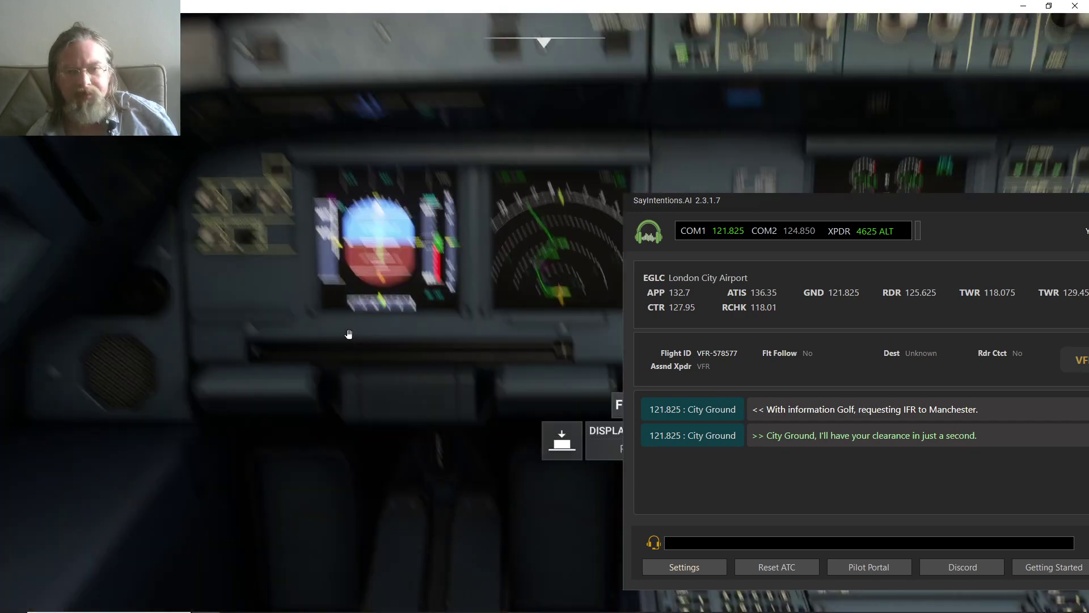
right_click(355, 321)
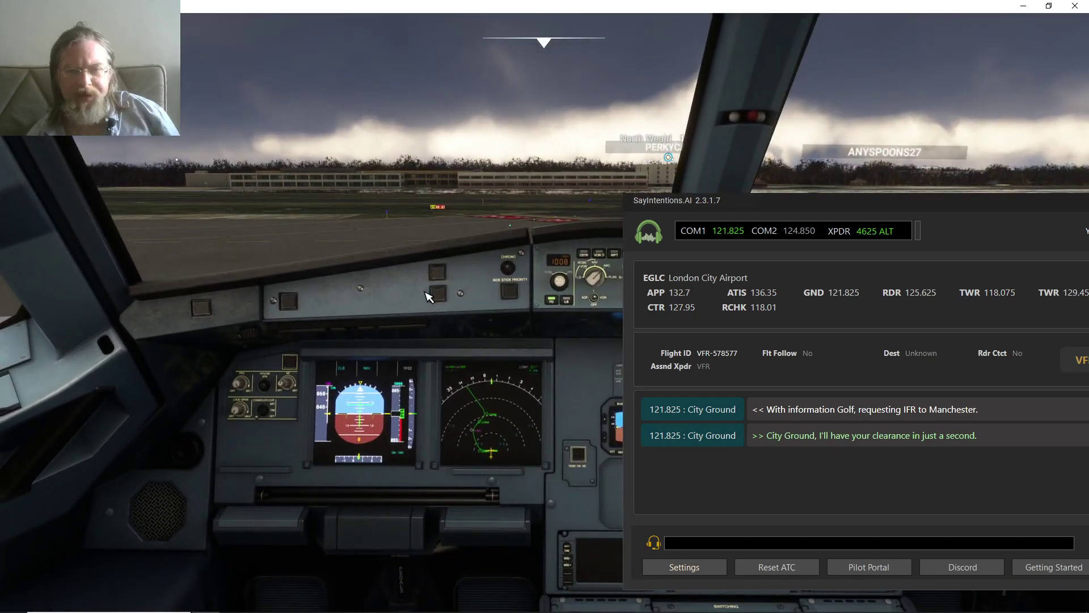
right_click(426, 289)
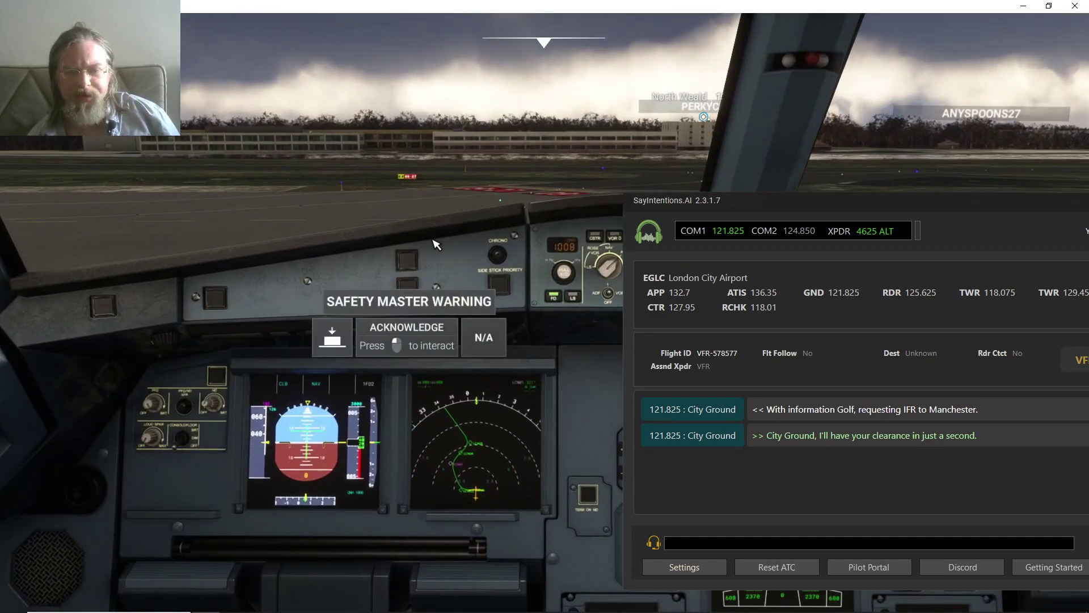
right_click(434, 244)
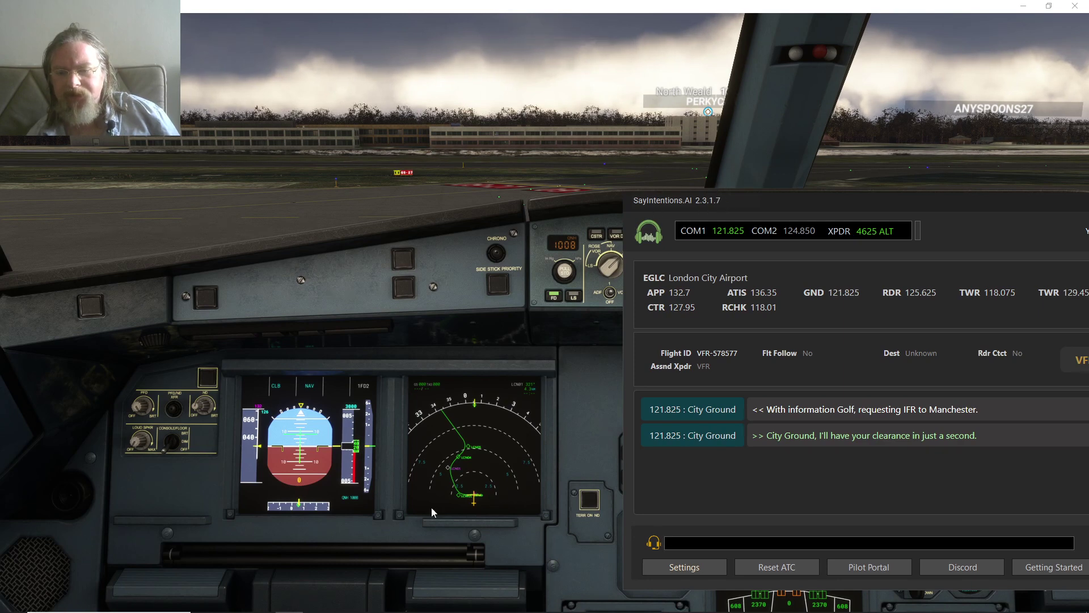
mouse_move(277, 606)
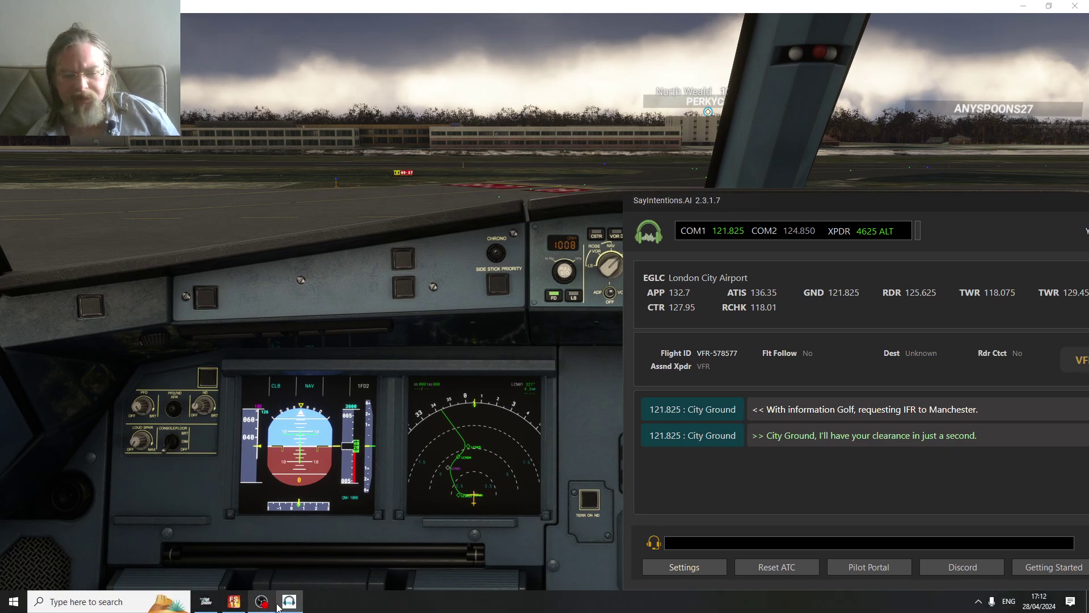
left_click(288, 601)
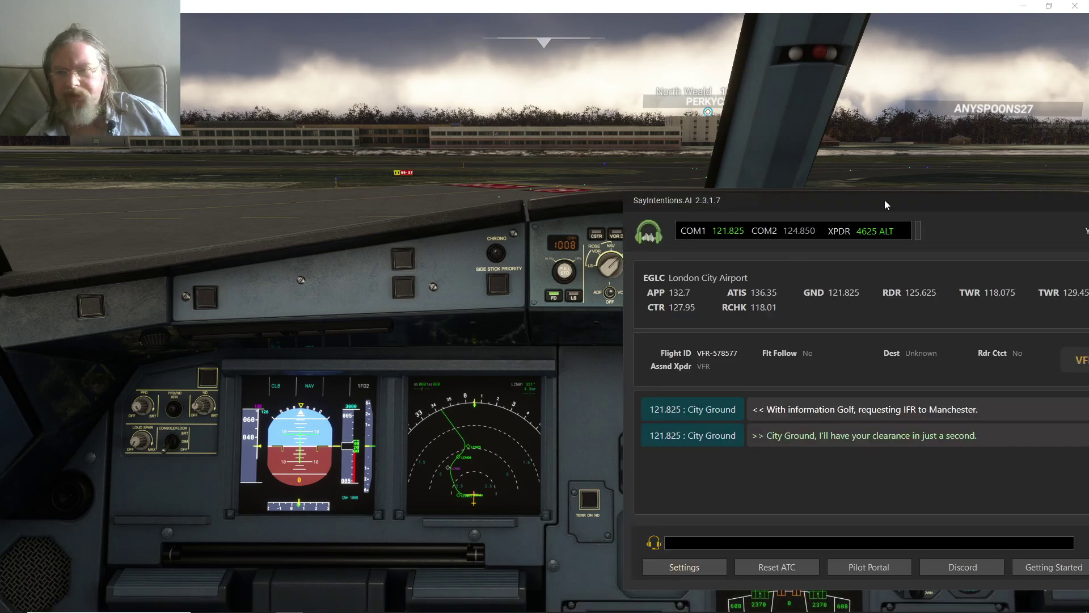
Step: Receive the BPK1A, runway 27, climb 3000, squawk 1541 clearance while checking MCDU pages
left_click_drag(884, 200, 798, 199)
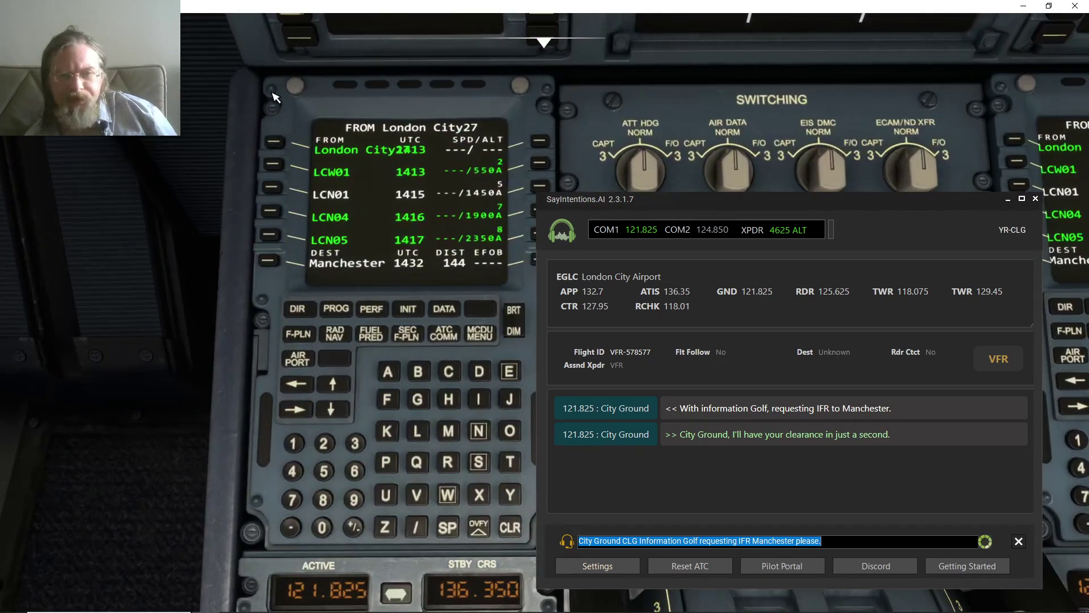
left_click(326, 339)
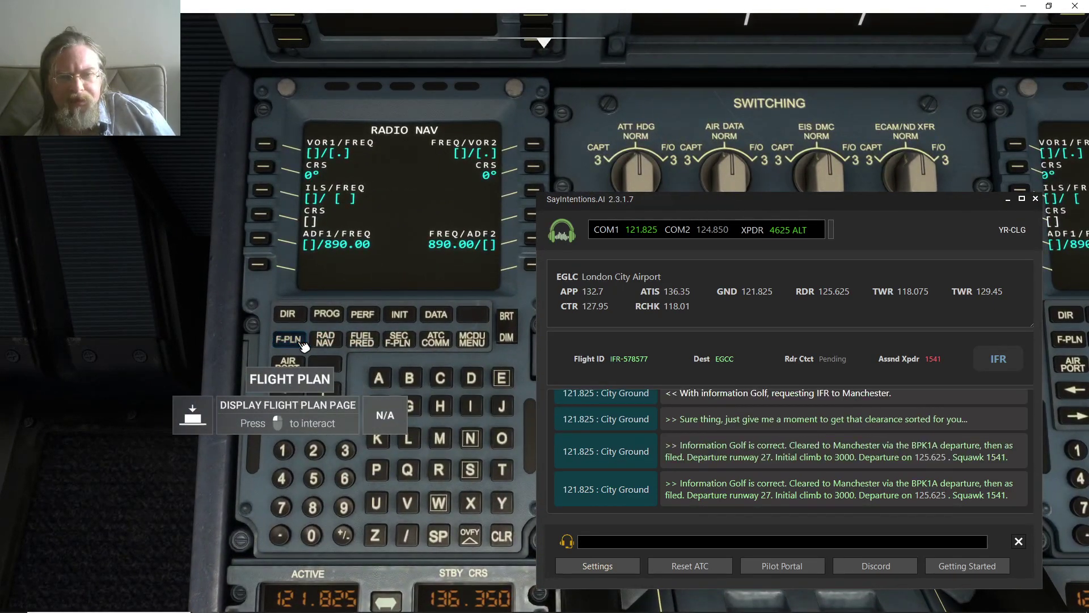
left_click(289, 339)
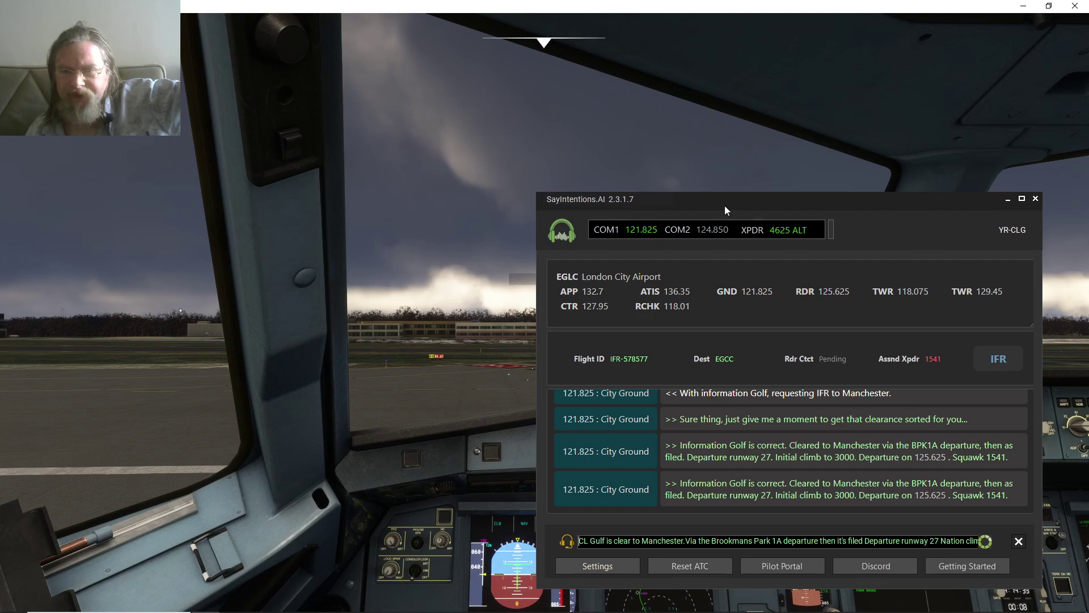
Step: Key squawk 1541 into the pedestal transponder and check its mode knob
left_click_drag(725, 210, 136, 85)
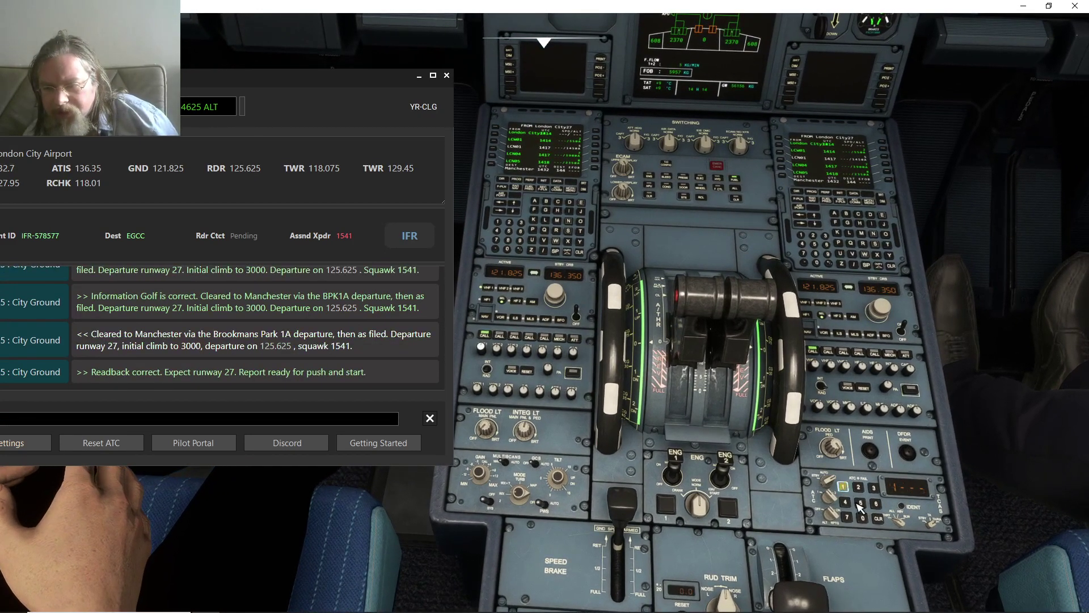
left_click(859, 505)
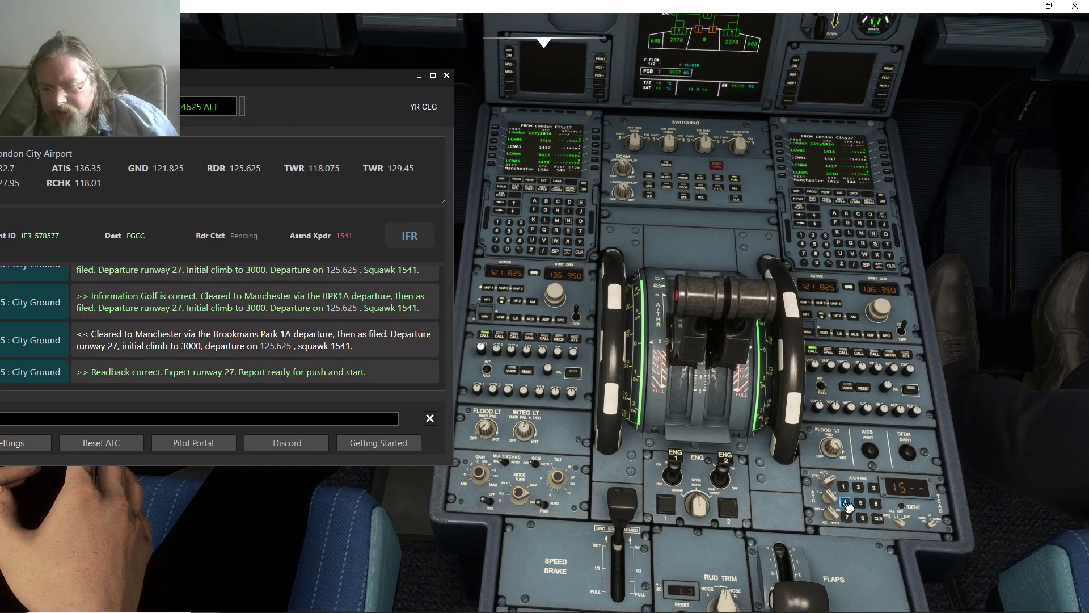
left_click(847, 505)
left_click(845, 486)
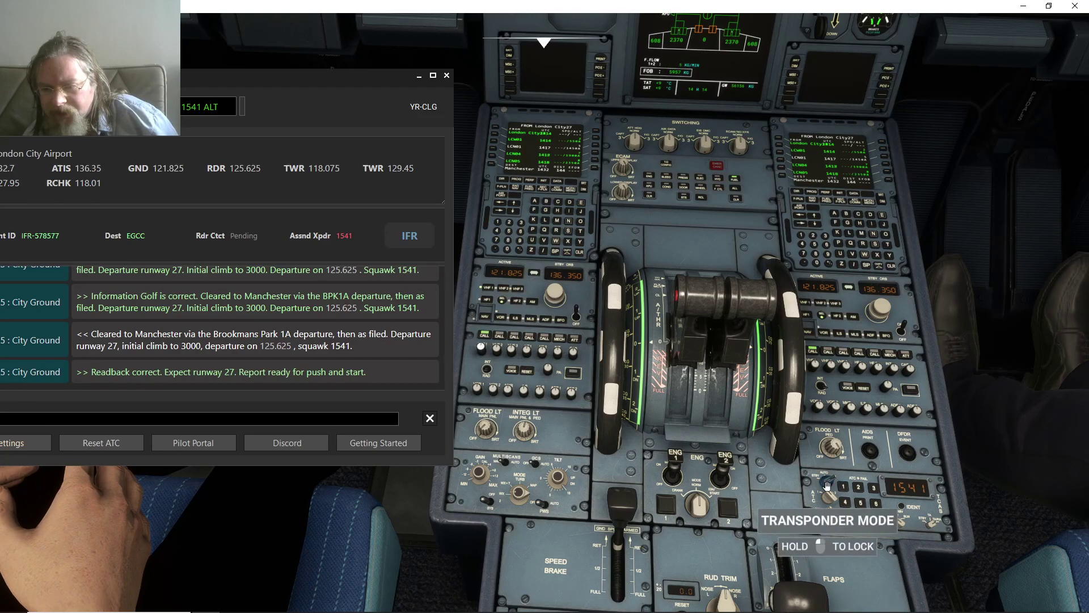
left_click(828, 487)
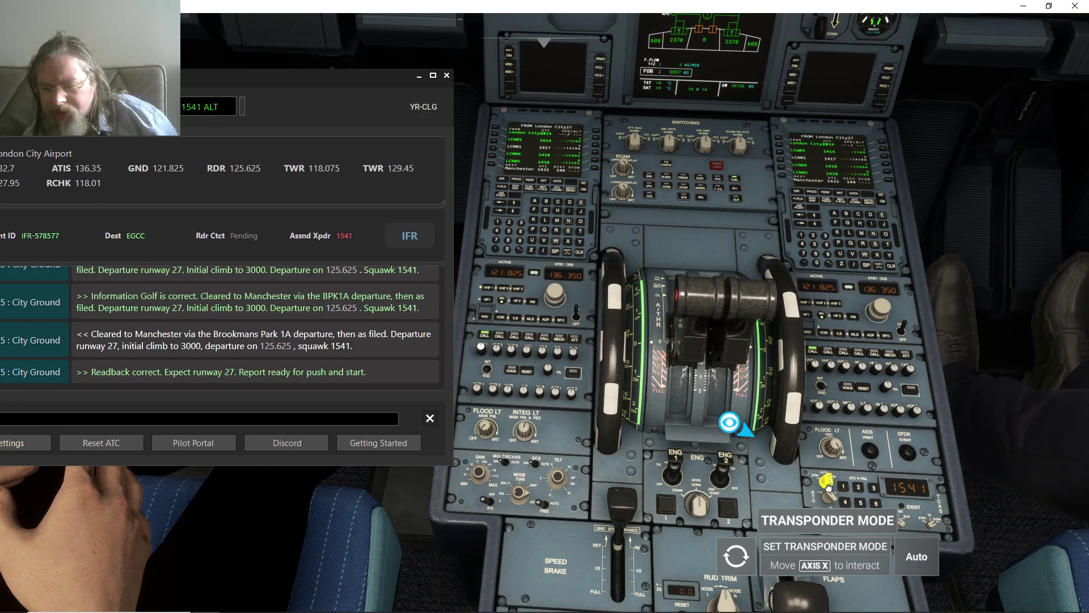
Step: Report ready to taxi; get runway 27 via Alpha and Bravo, tower 129.45
right_click(827, 483)
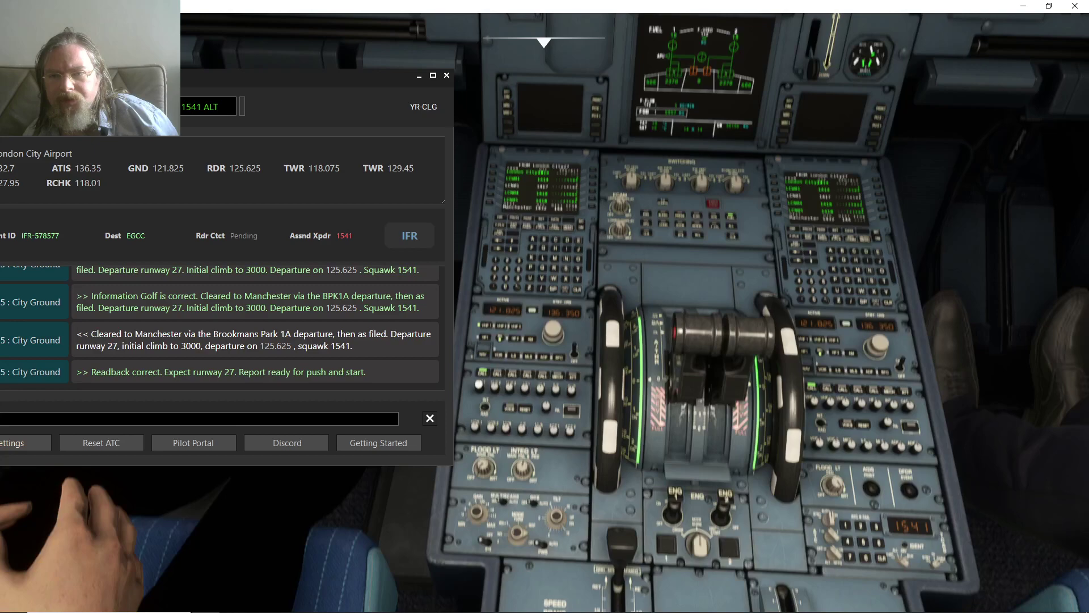
scroll(819, 397, "up", 5)
scroll(819, 396, "down", 5)
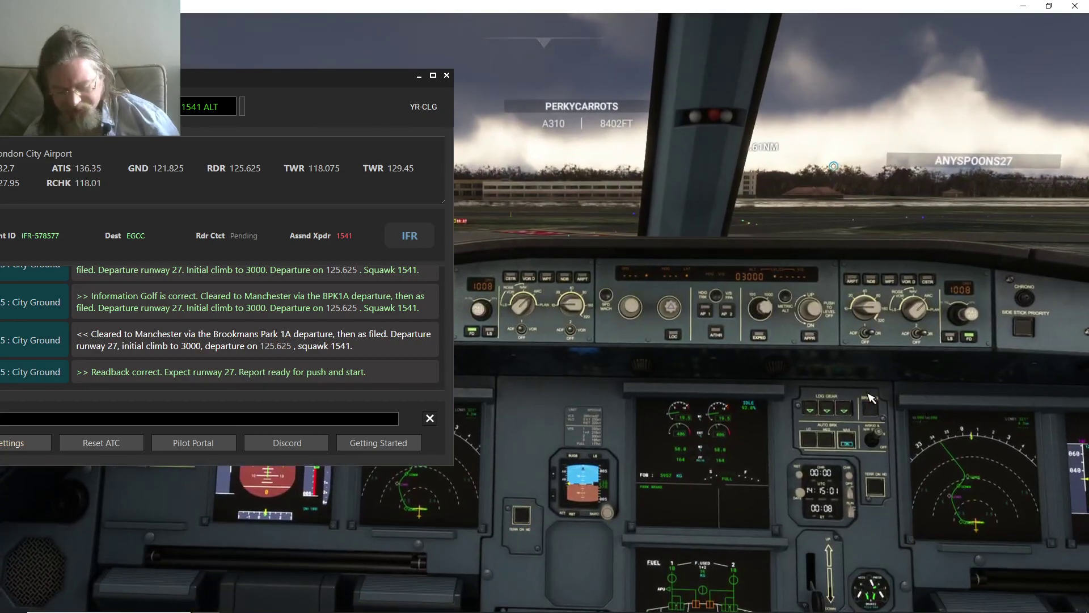
scroll(790, 388, "up", 2)
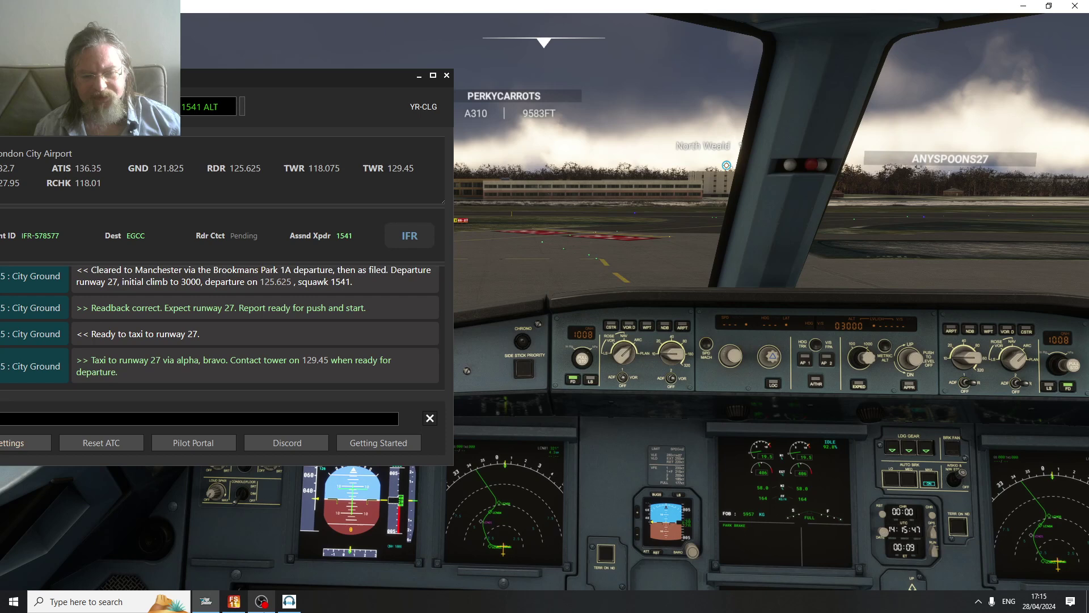
left_click(262, 602)
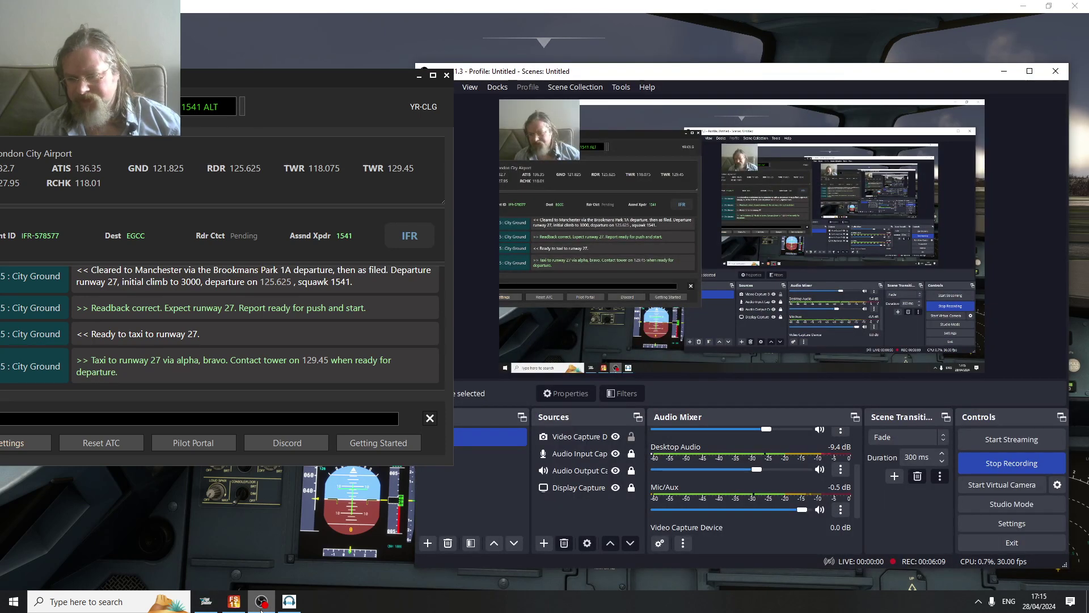
left_click(417, 75)
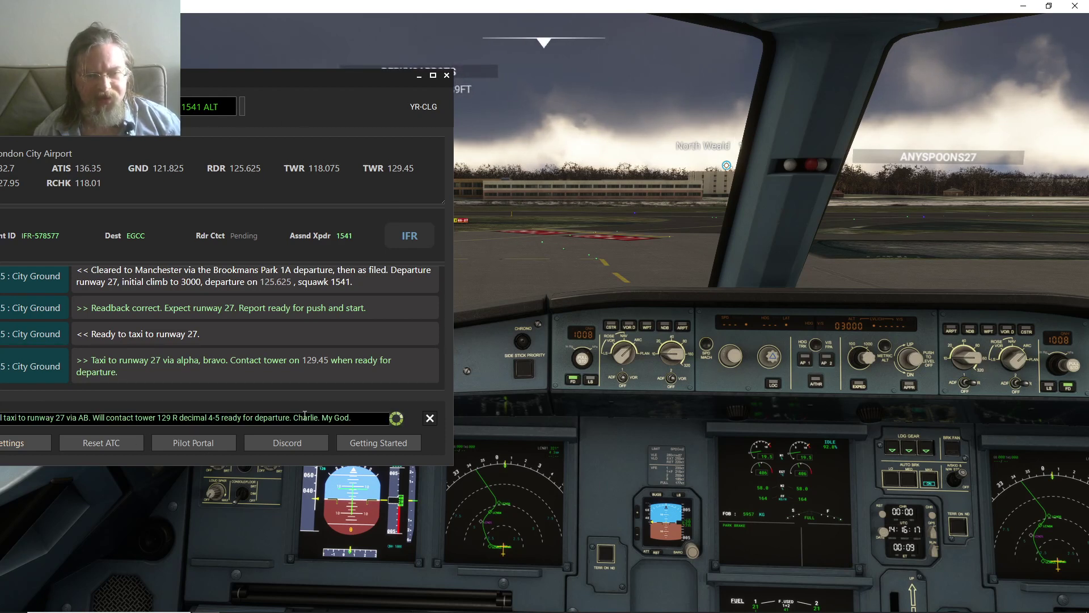
Step: Bring up the FSTramp map and pan it to London City's runway and taxiways
left_click(419, 78)
key("alt+Tab")
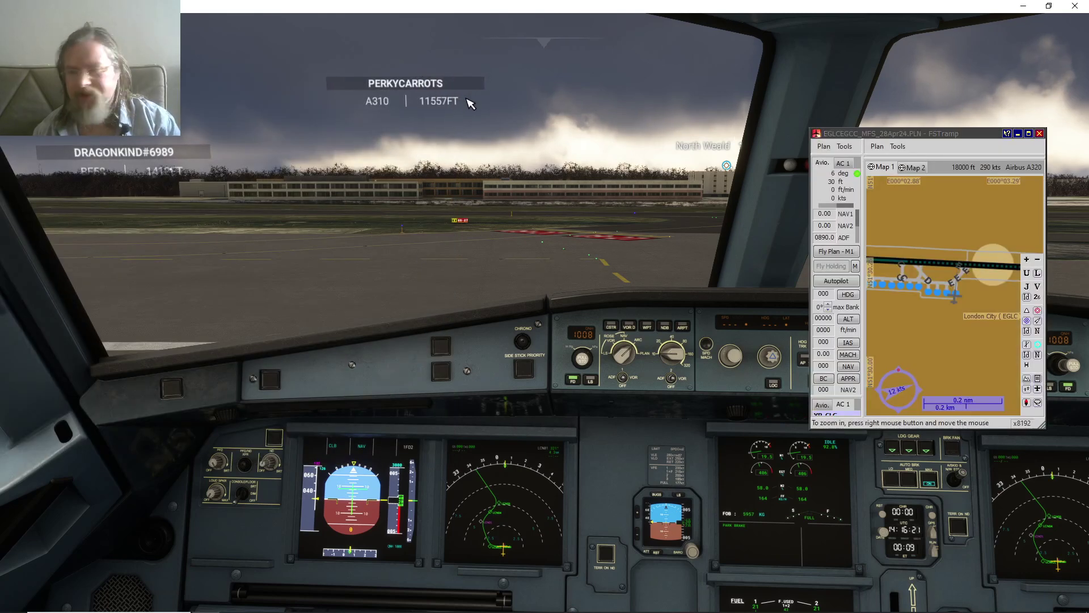
left_click(875, 251)
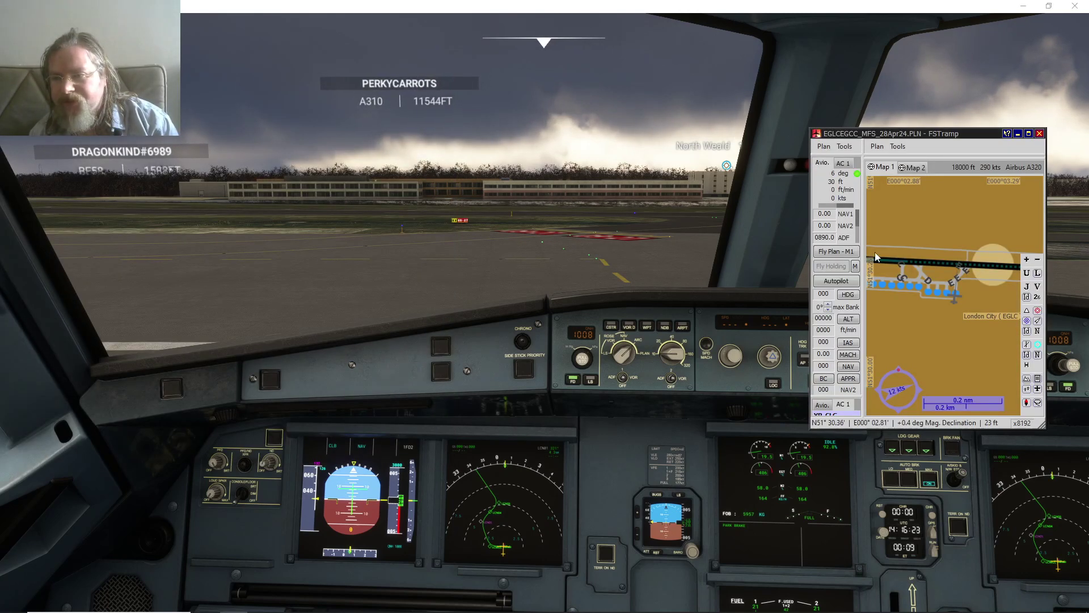
scroll(936, 282, "up", 2)
mouse_move(946, 271)
left_mouse_down()
mouse_move(966, 236)
mouse_move(987, 242)
left_mouse_up()
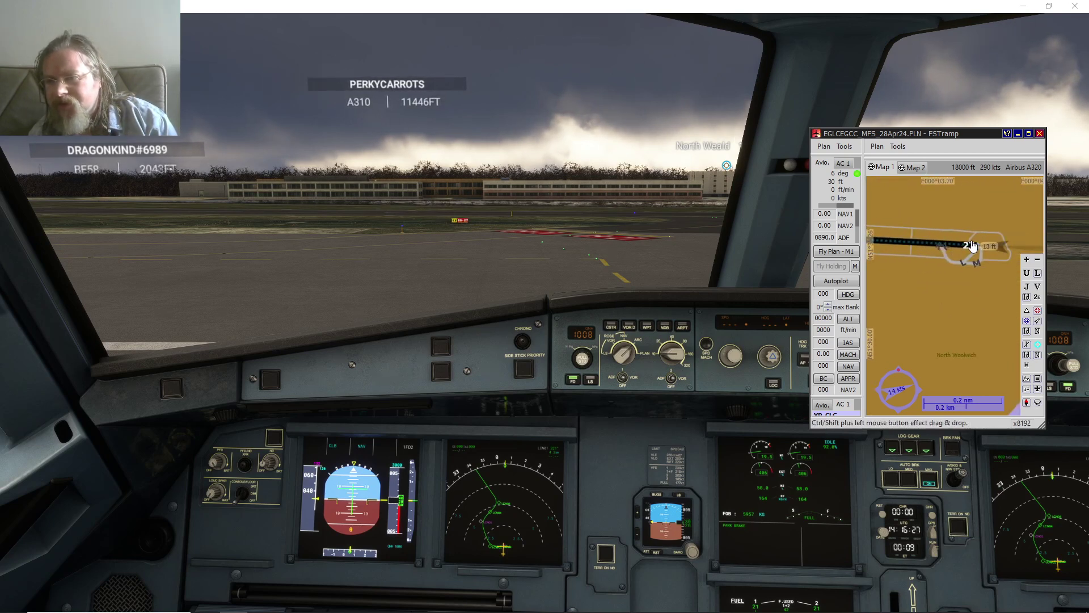
scroll(983, 246, "up", 2)
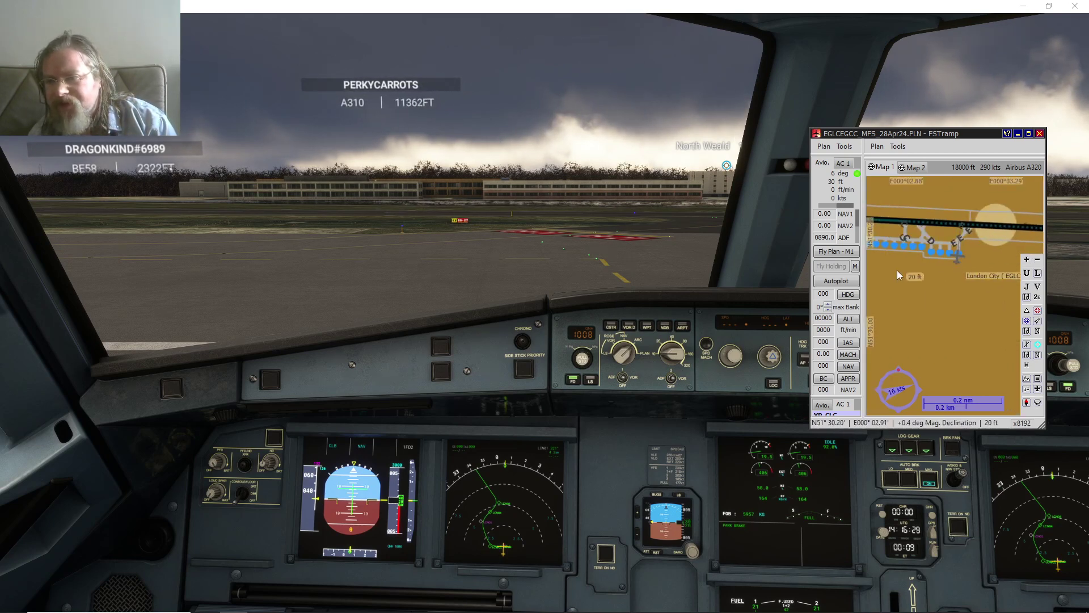
left_click_drag(970, 256, 979, 312)
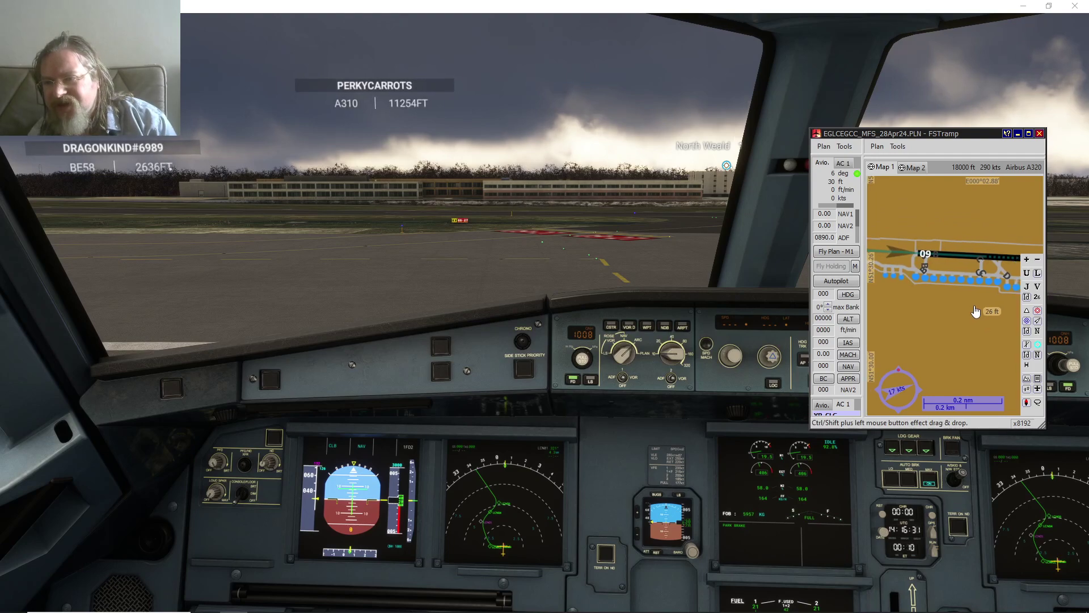
Step: Maximise the FSTramp map, pan toward the runway 27 end, then return to the cockpit
double_click(919, 134)
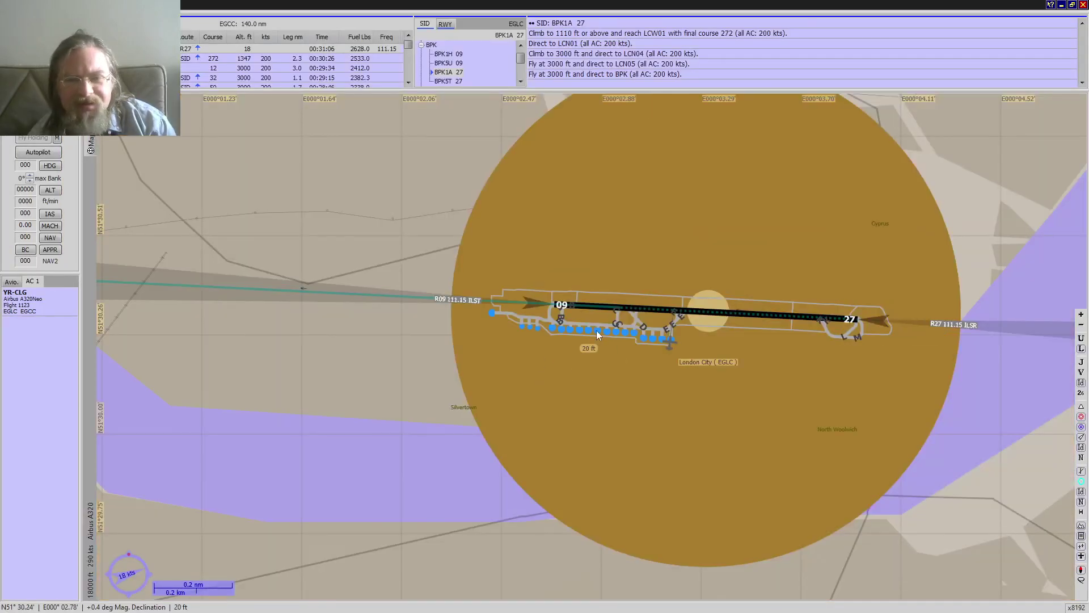
scroll(593, 351, "up", 1)
scroll(592, 352, "up", 1)
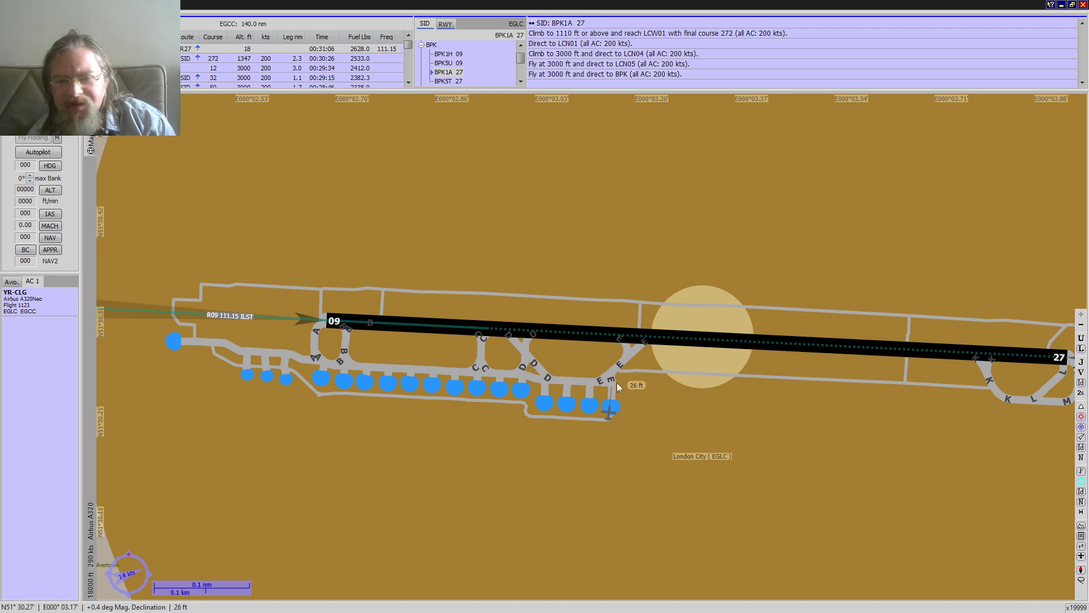
left_click_drag(723, 311, 541, 306)
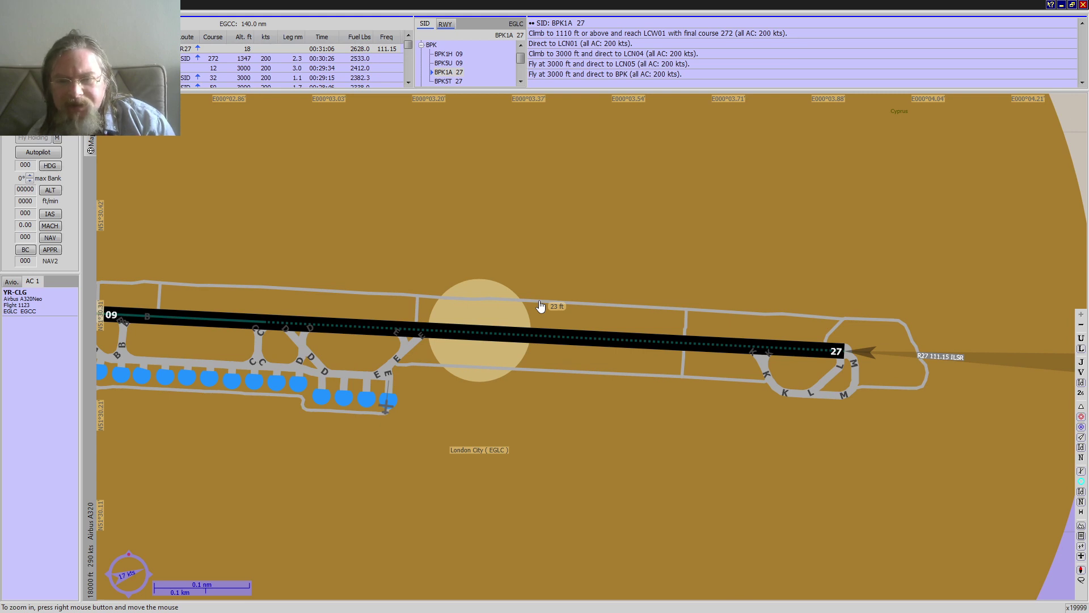
key("alt+Tab")
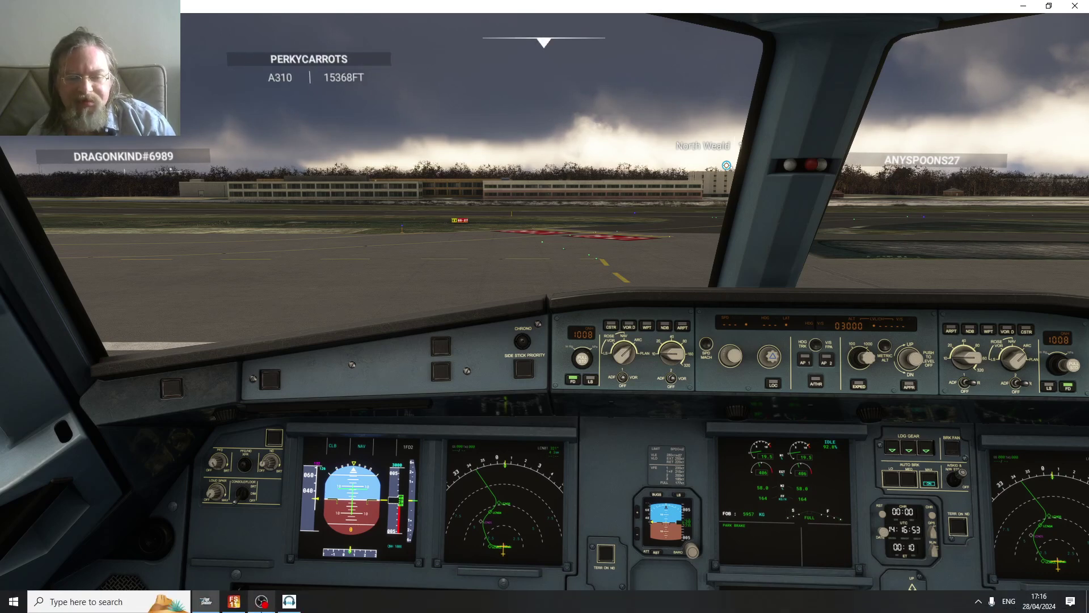
Step: Bring the OBS Studio recorder window to the front over the cockpit from the taskbar
left_click(262, 602)
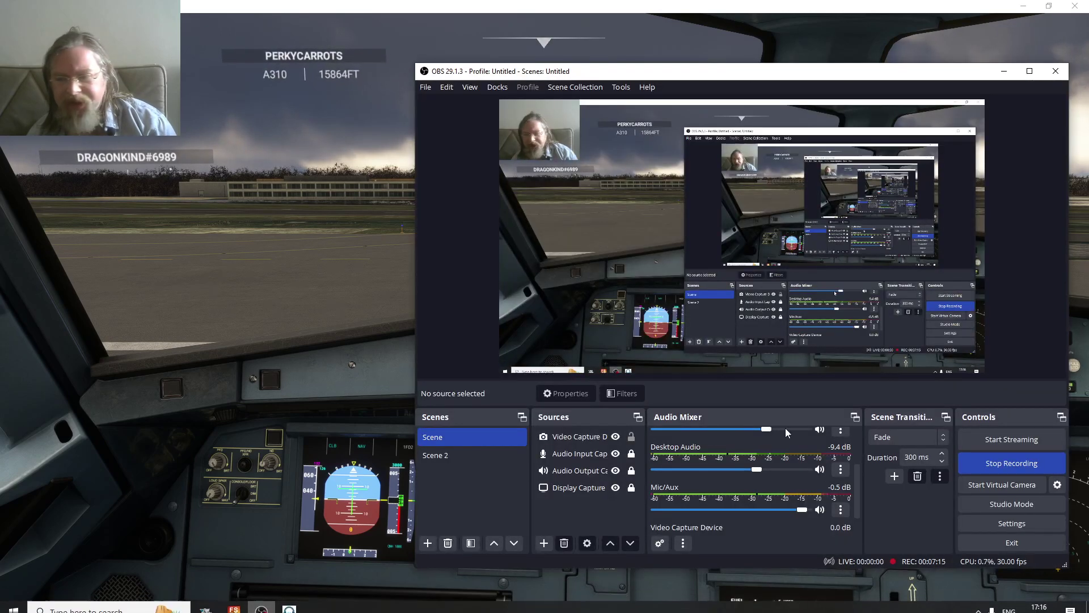